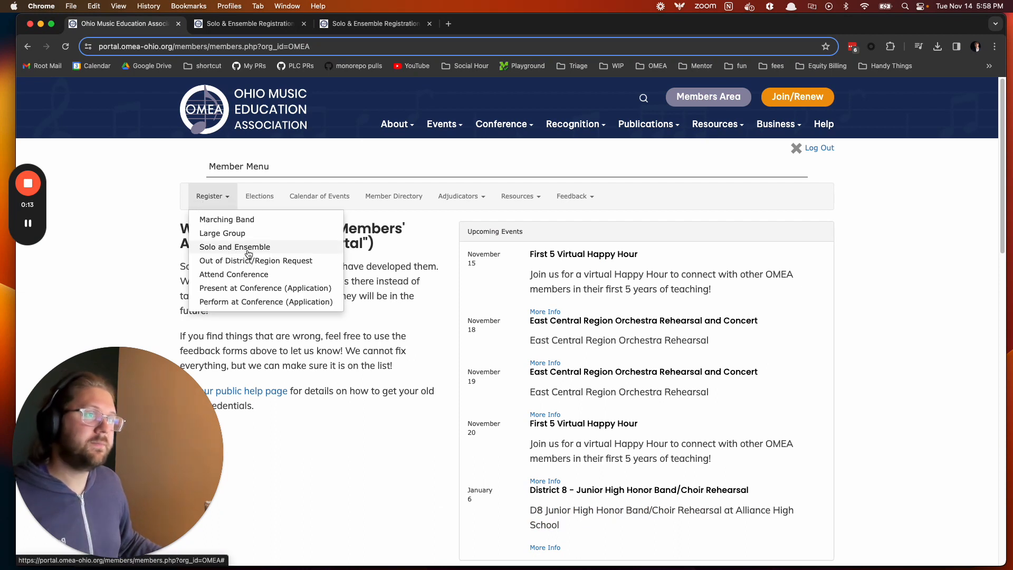
- Switch to the Solo & Ensemble Registration browser tab
{"action": "left_click", "coordinate": [253, 24]}
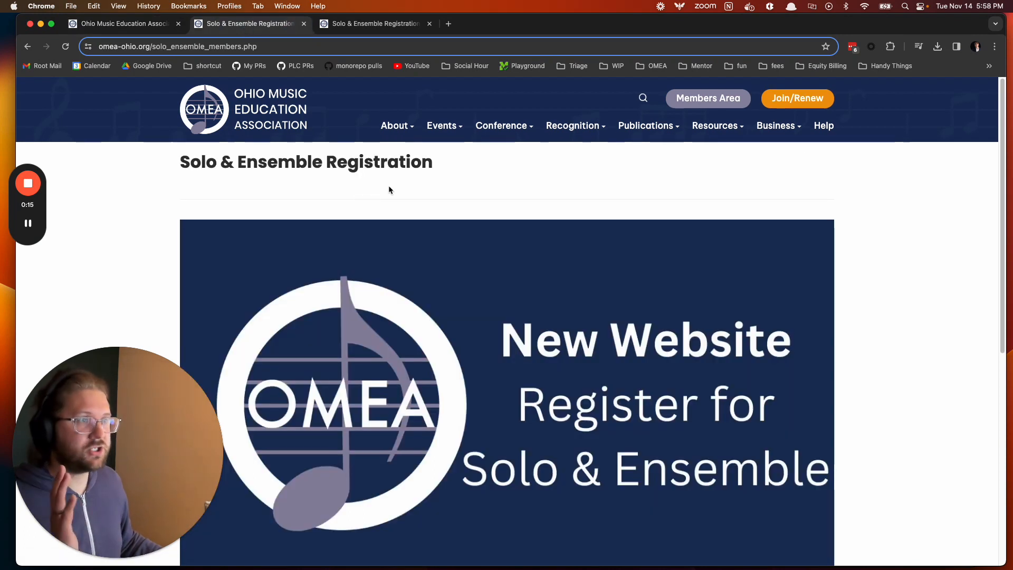
{"action": "scroll", "coordinate": [497, 333], "scroll_direction": "down", "scroll_amount": 1}
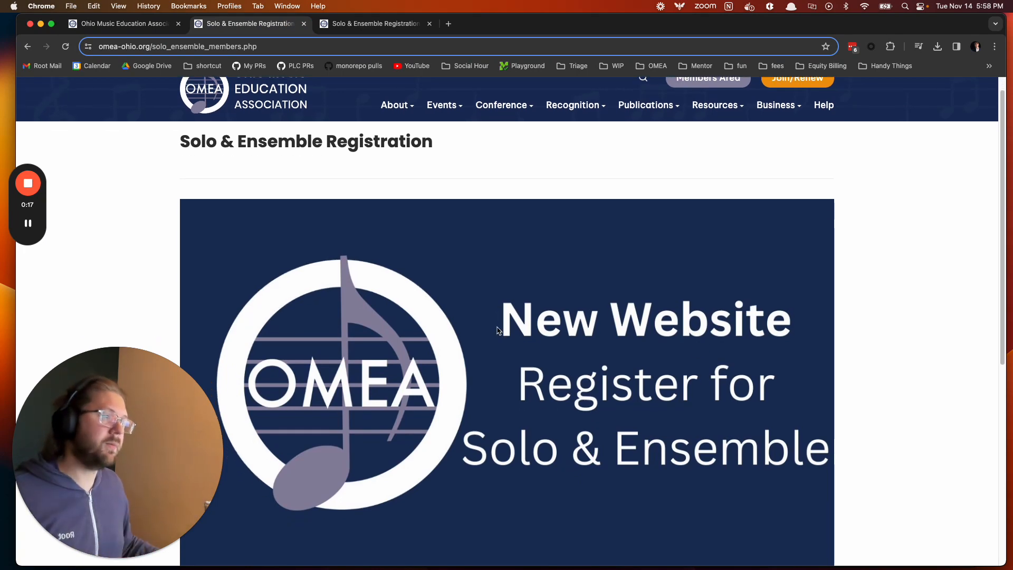
{"action": "scroll", "coordinate": [496, 330], "scroll_direction": "down", "scroll_amount": 5}
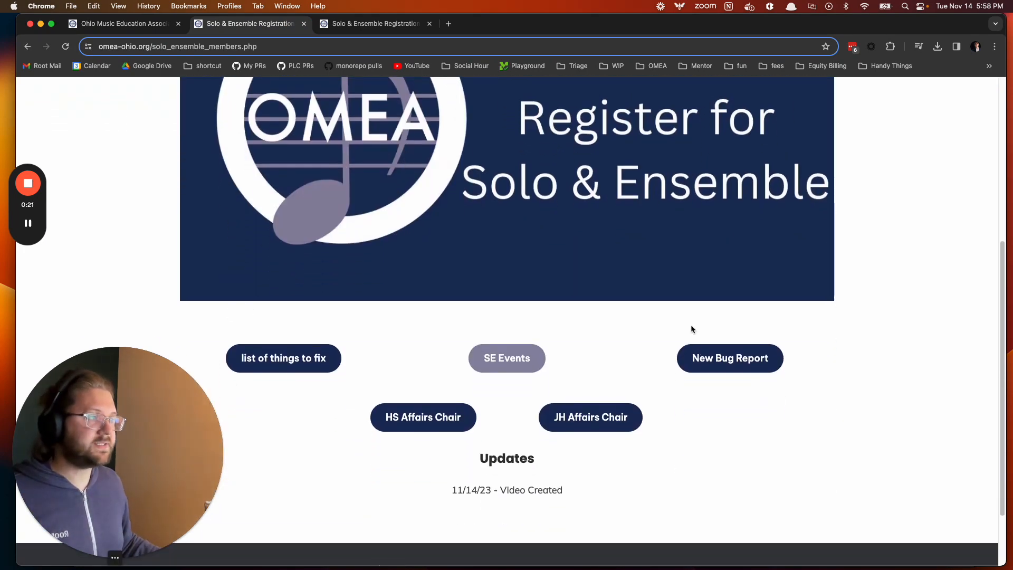
{"action": "scroll", "coordinate": [228, 251], "scroll_direction": "down", "scroll_amount": 2}
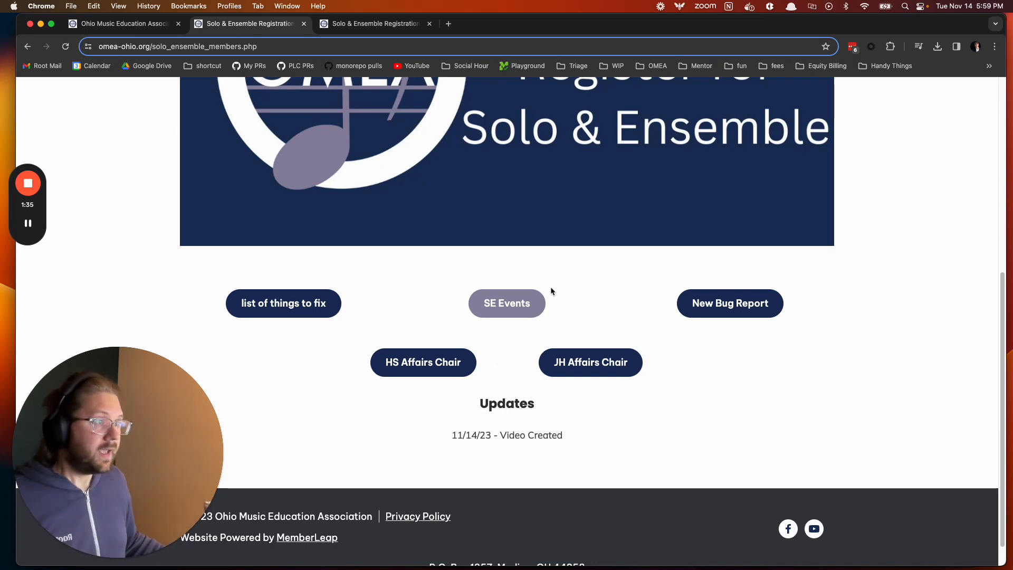
- Open the SE Events list of Solo & Ensemble events for registration
{"action": "left_click", "coordinate": [500, 308]}
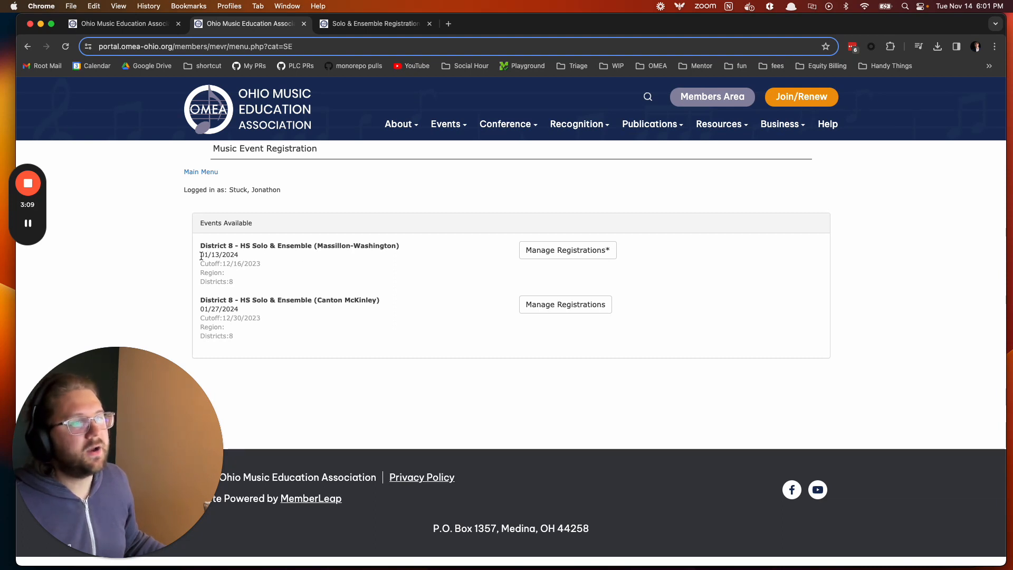
- Check the Massillon-Washington event's 01/13/2024 date and 12/16/2023 cutoff, then open its registrations
{"action": "left_click_drag", "start_coordinate": [200, 254], "coordinate": [240, 257]}
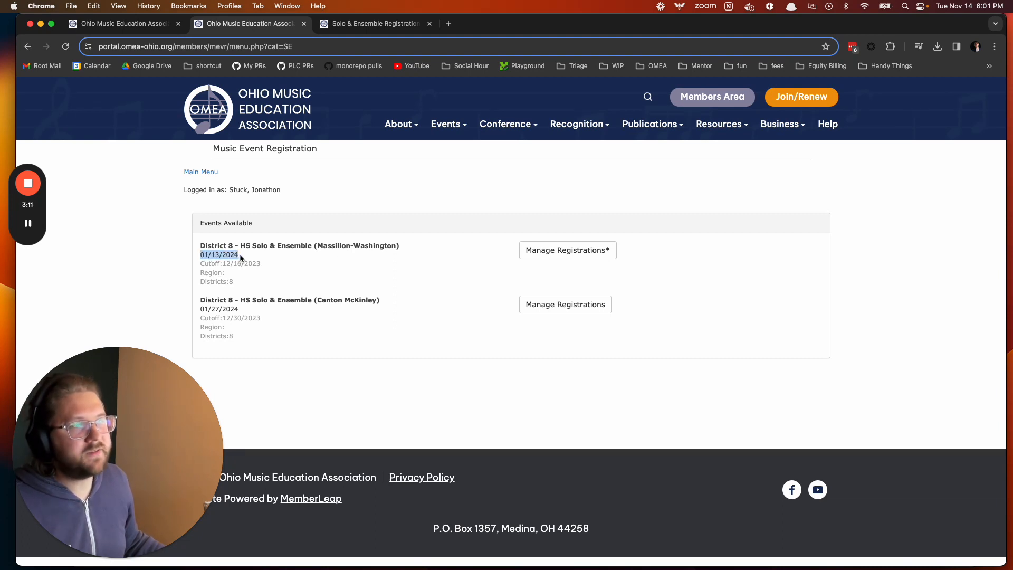
{"action": "left_click", "coordinate": [240, 254]}
{"action": "double_click", "coordinate": [204, 264]}
{"action": "left_click_drag", "start_coordinate": [204, 263], "coordinate": [268, 264]}
{"action": "left_click", "coordinate": [268, 265]}
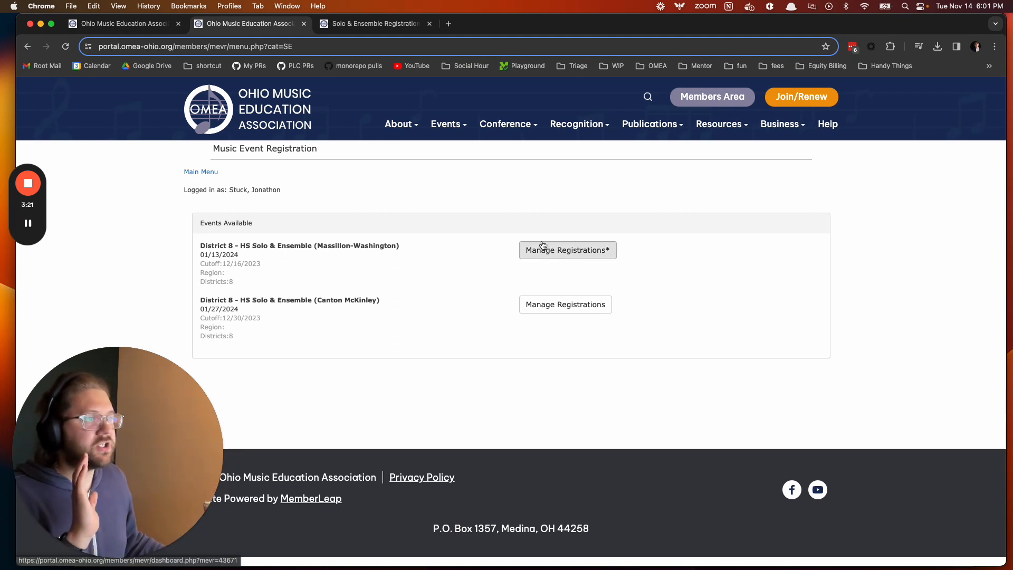
{"action": "left_click_drag", "start_coordinate": [318, 246], "coordinate": [396, 246]}
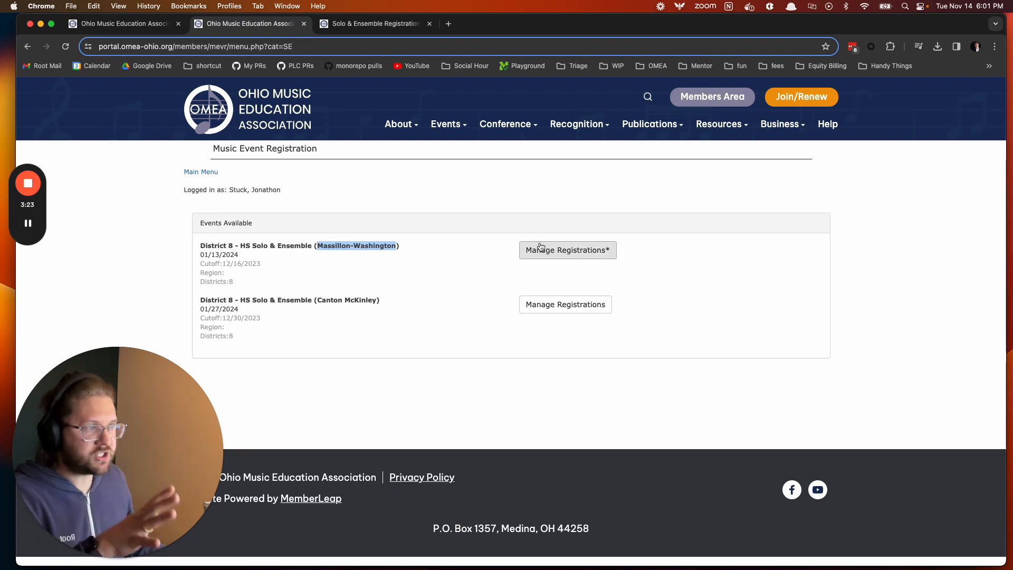
{"action": "left_click", "coordinate": [560, 251]}
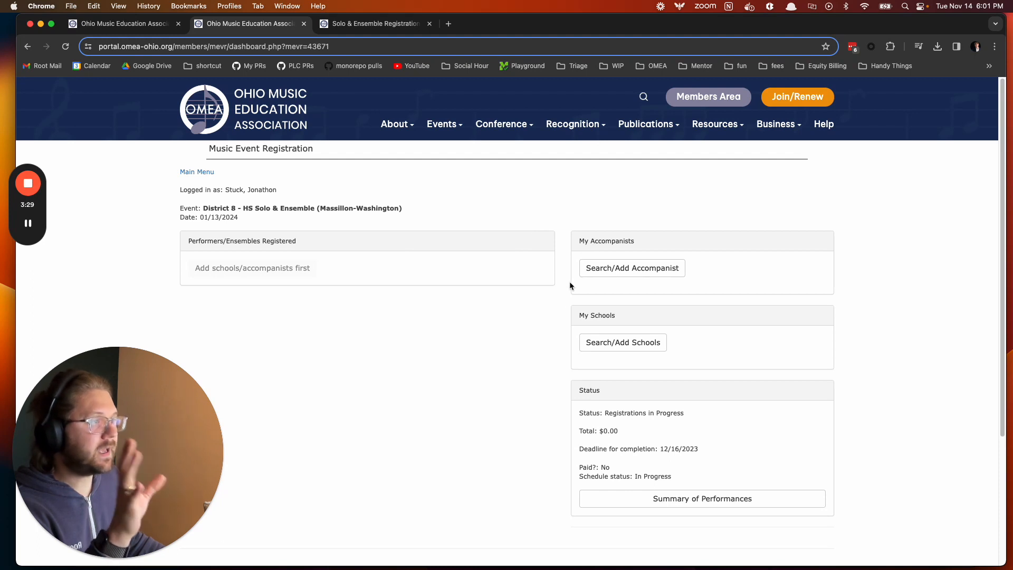
{"action": "double_click", "coordinate": [613, 315]}
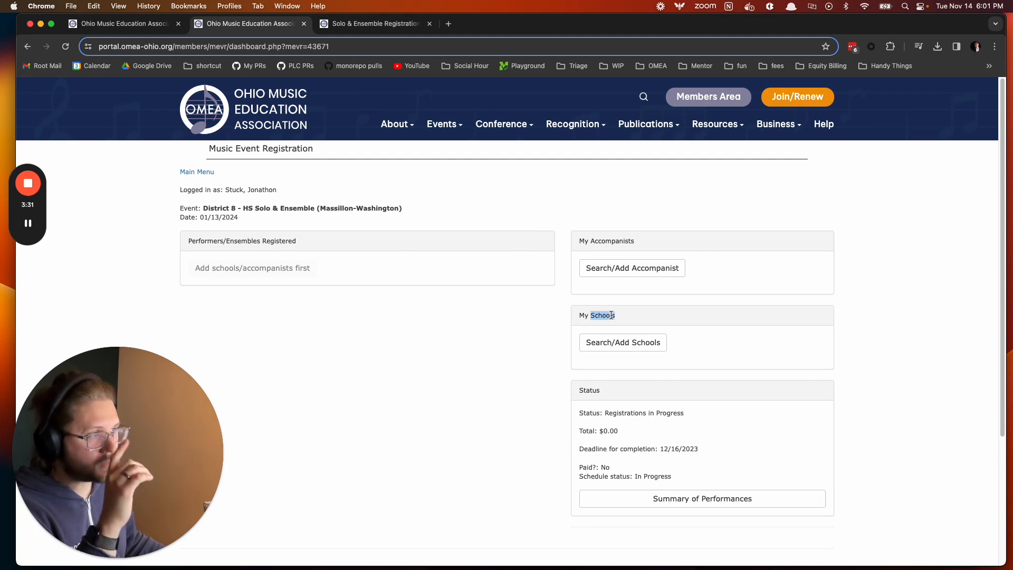
- Add 'Somewhere Else HS' as a new school, separate from the existing Somewhere High School
{"action": "left_click", "coordinate": [620, 349]}
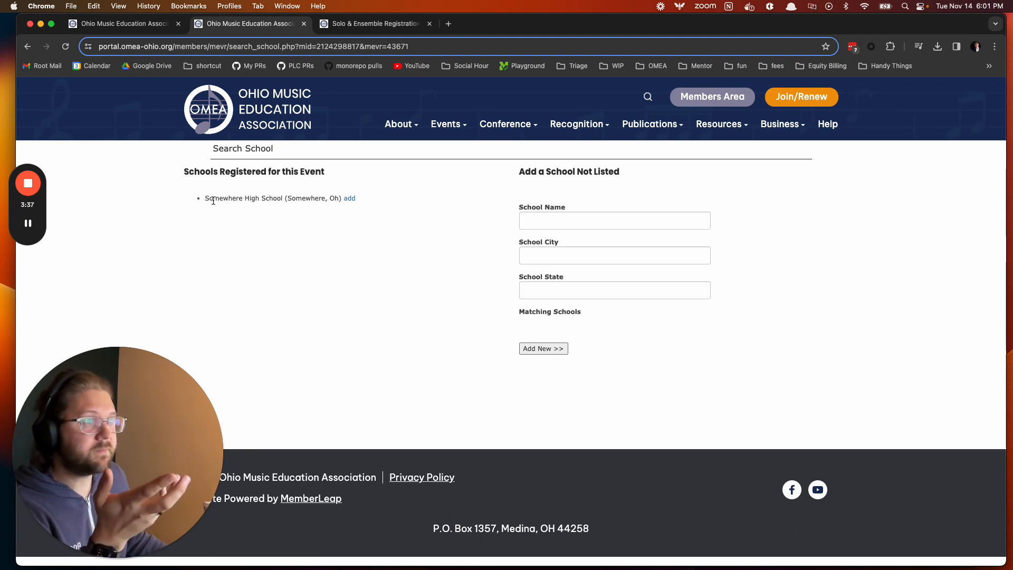
{"action": "left_click_drag", "start_coordinate": [206, 198], "coordinate": [249, 200]}
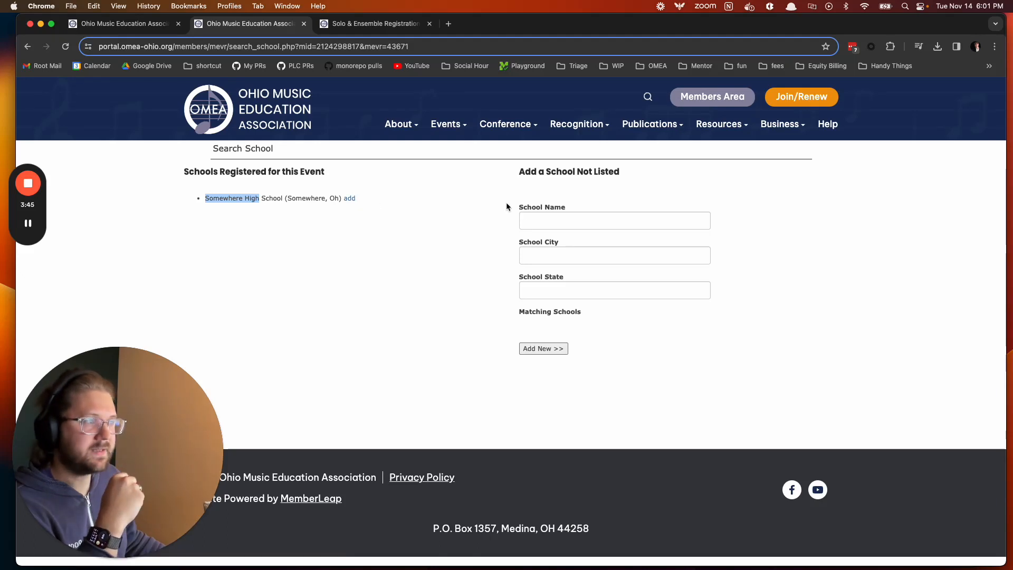
{"action": "left_click", "coordinate": [551, 221]}
{"action": "type", "text": "Somewhere E"}
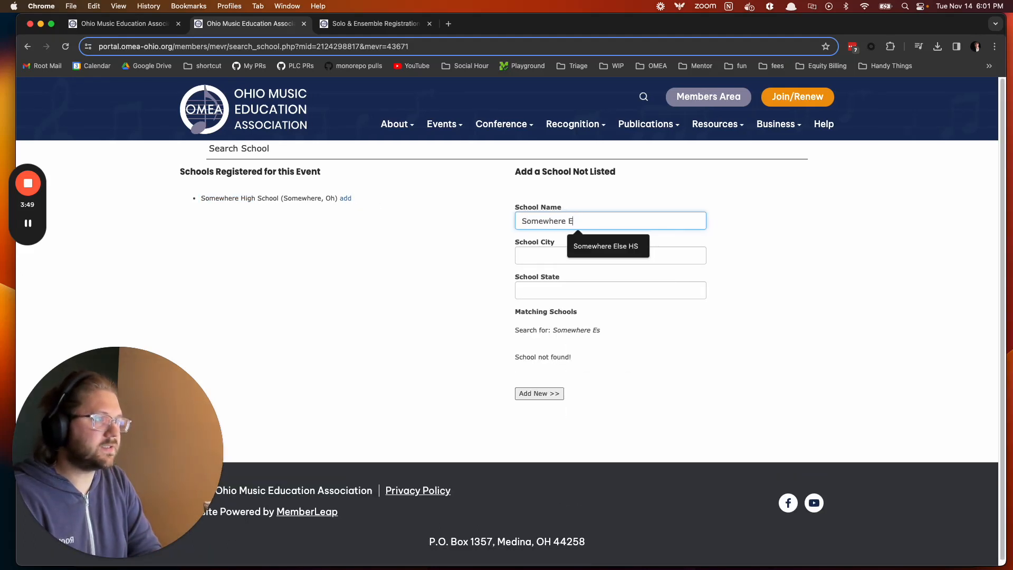
{"action": "type", "text": "lse HS"}
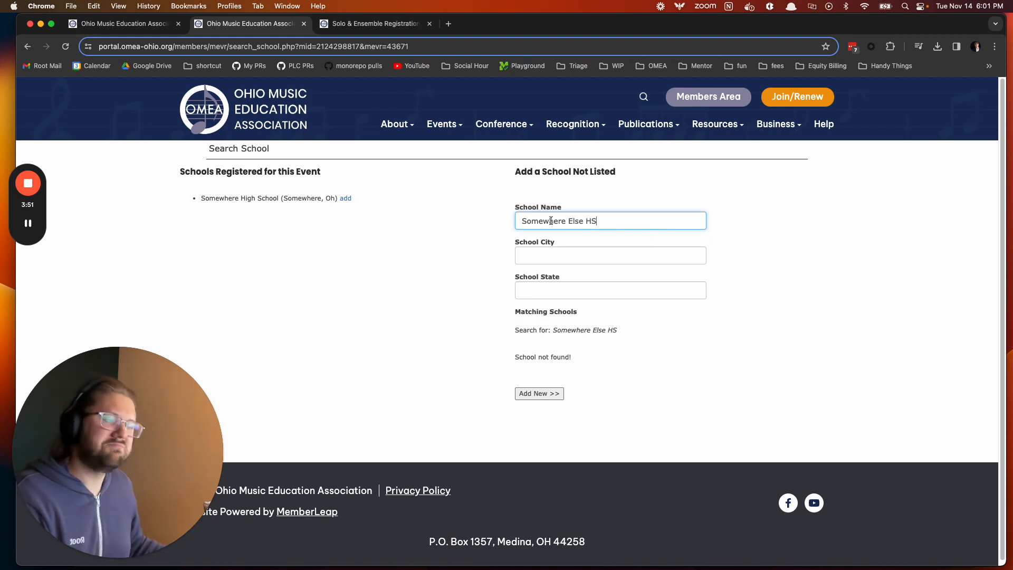
{"action": "left_click", "coordinate": [551, 252]}
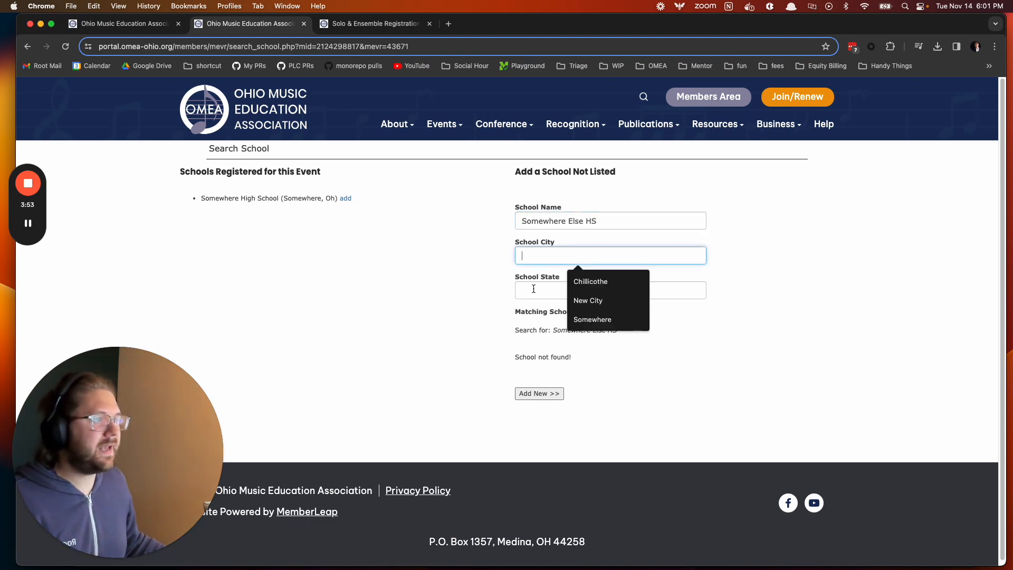
{"action": "left_click", "coordinate": [476, 277]}
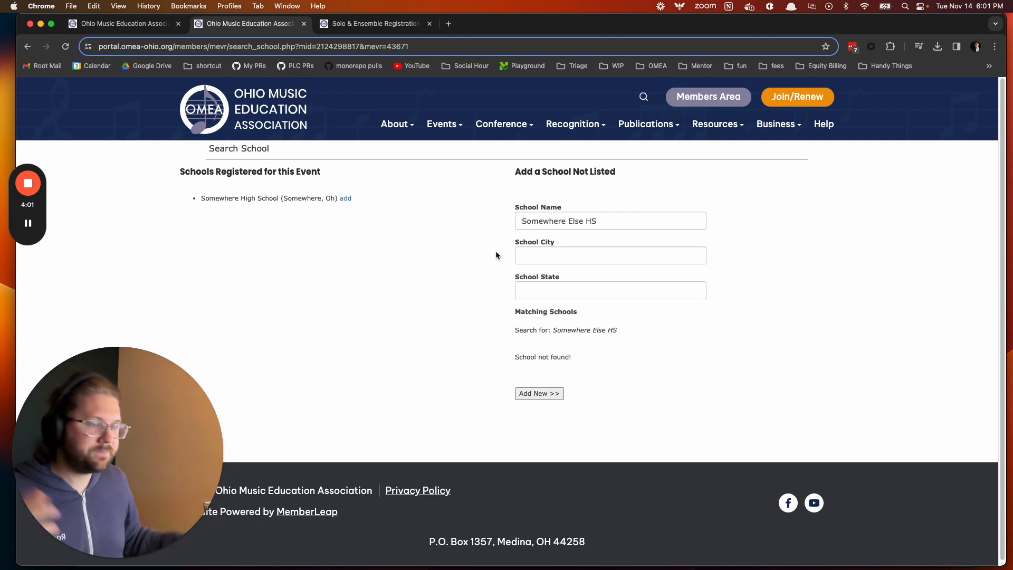
{"action": "left_click", "coordinate": [552, 397]}
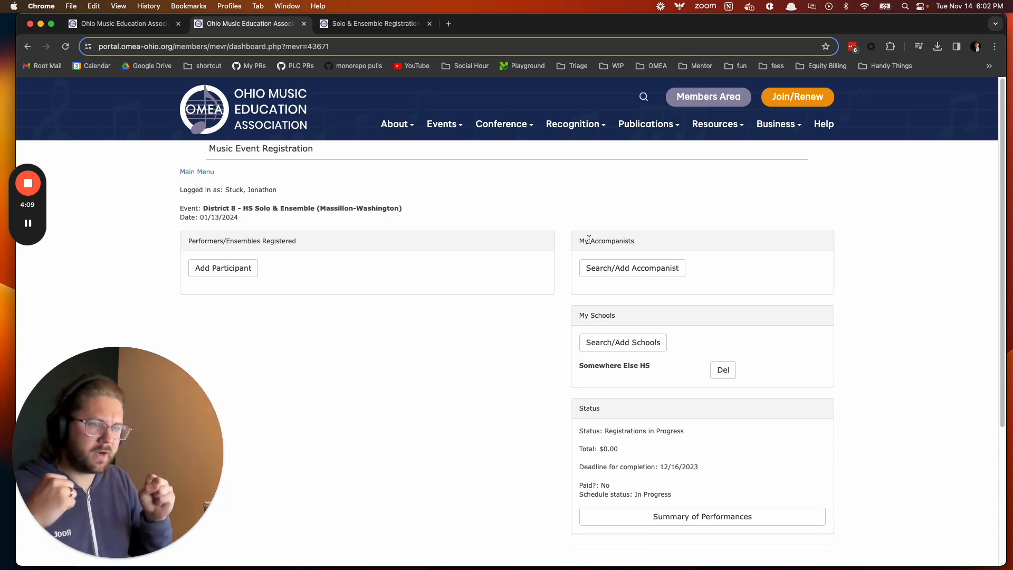
- Add a new accompanist by entering the accompanist's first and last name
{"action": "left_click", "coordinate": [627, 269]}
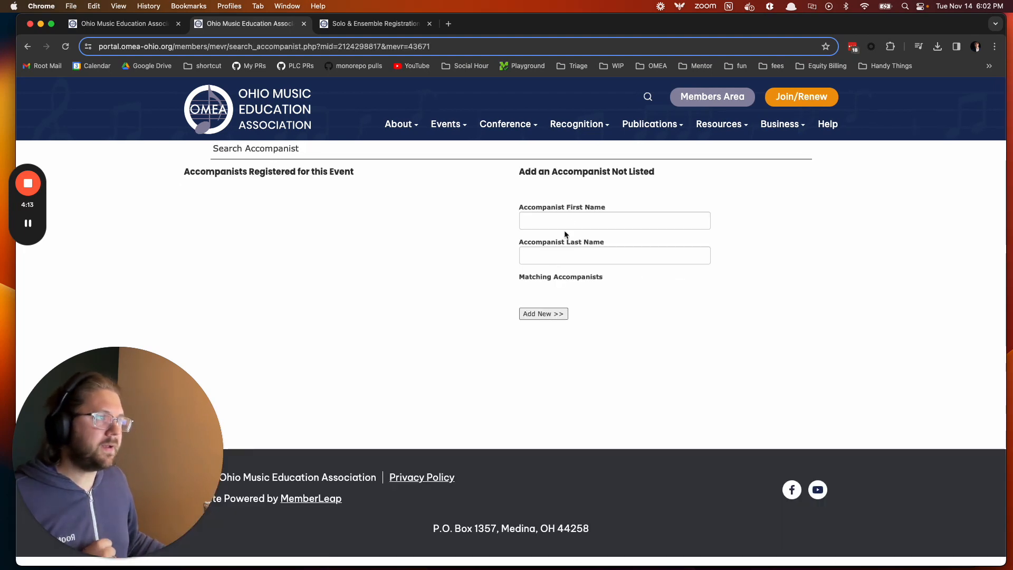
{"action": "left_click", "coordinate": [571, 222]}
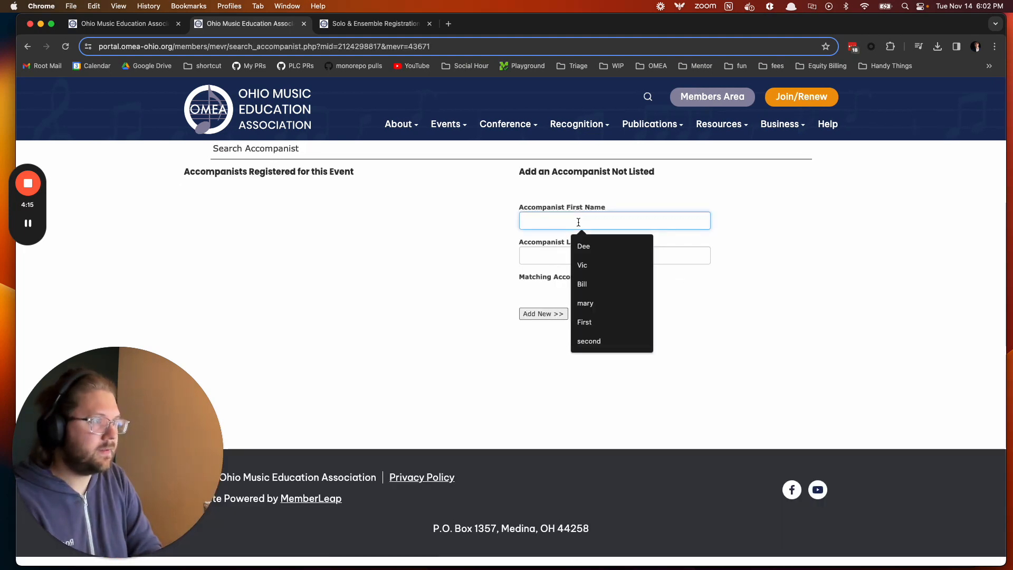
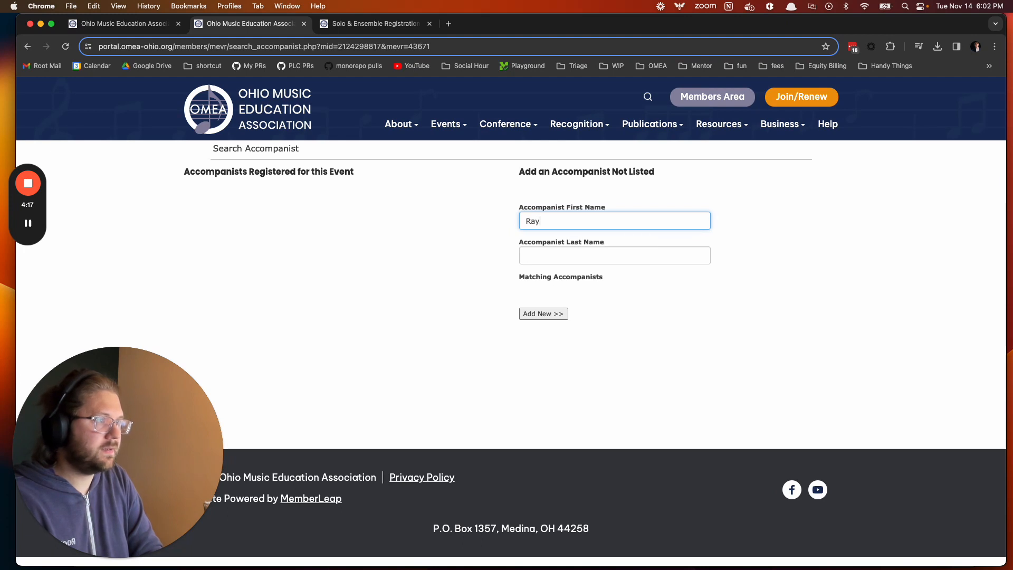
{"action": "key", "text": "Tab"}
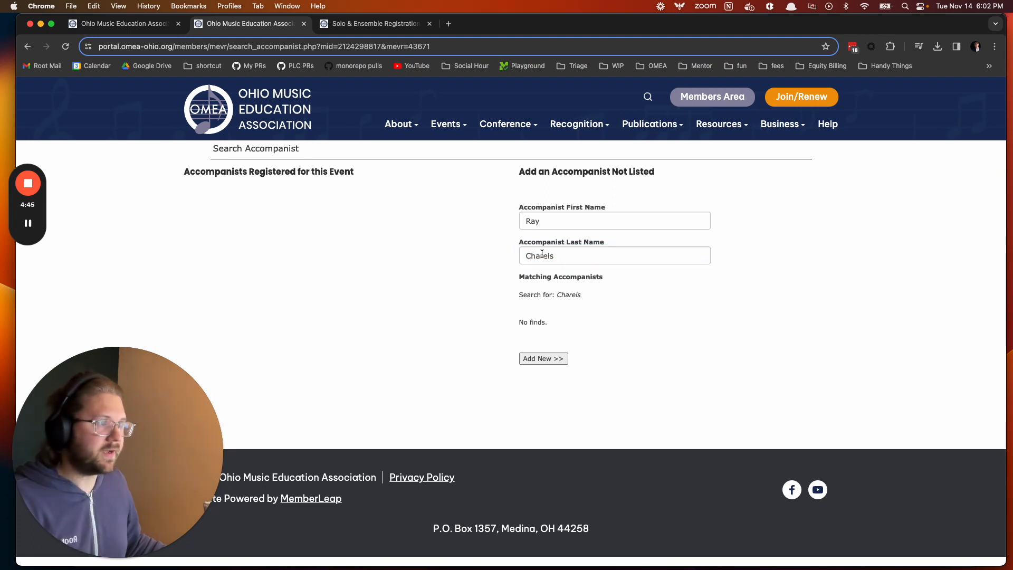
{"action": "left_click", "coordinate": [560, 256]}
{"action": "left_click", "coordinate": [587, 285]}
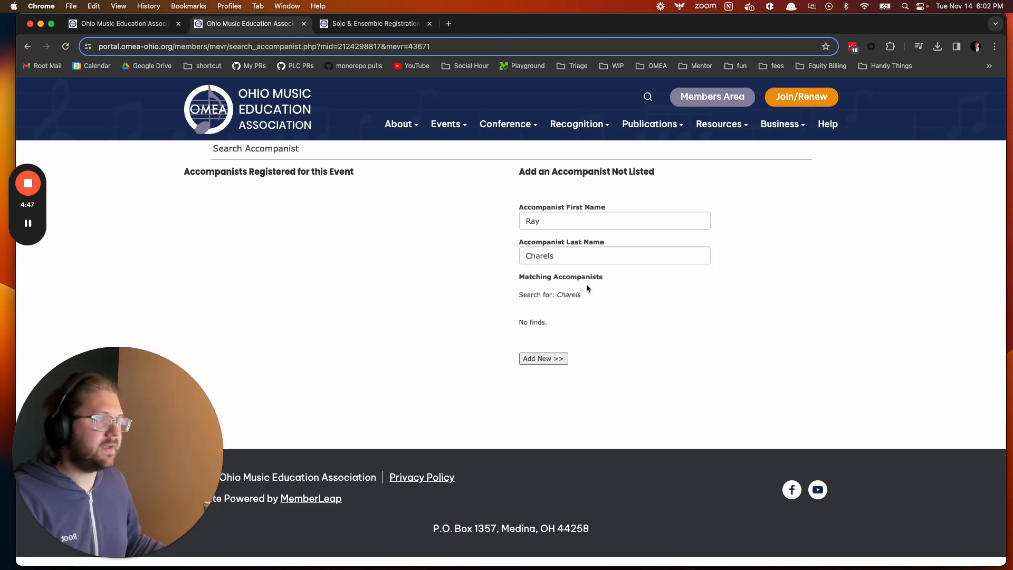
{"action": "left_click", "coordinate": [549, 357]}
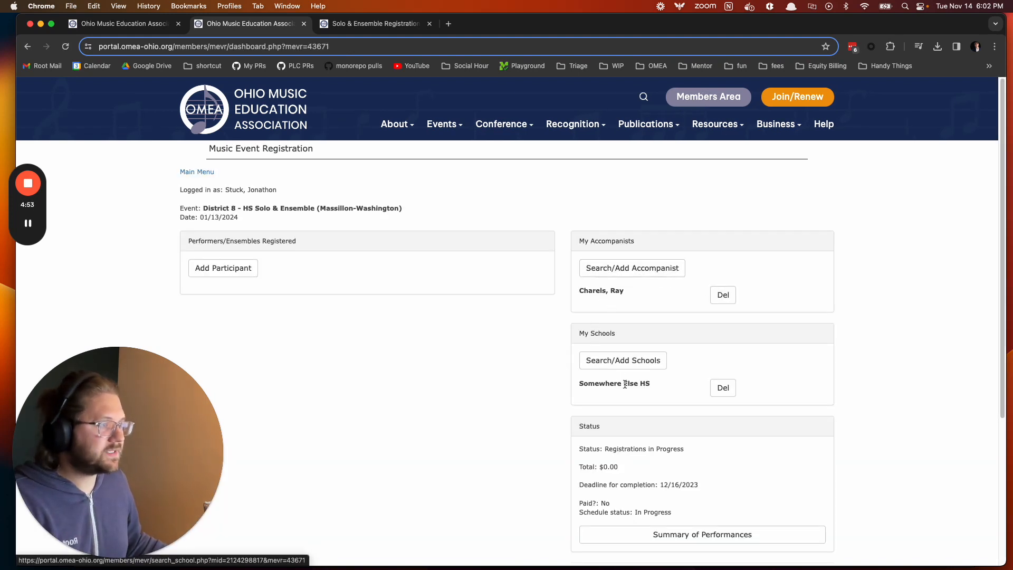
- Start a new performer entry and enter the participant's full name, correcting a typo
{"action": "left_click", "coordinate": [216, 276]}
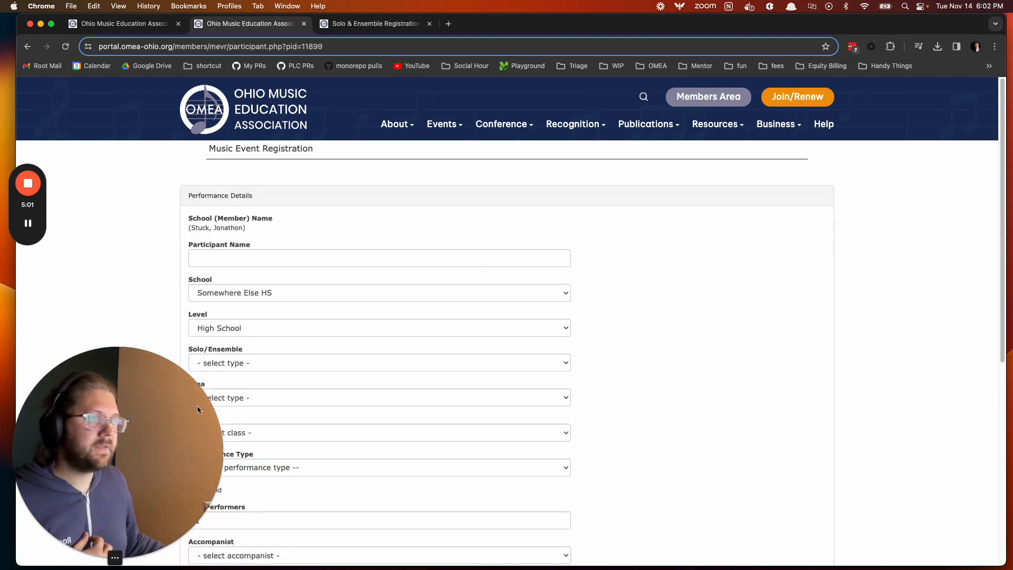
{"action": "left_click_drag", "start_coordinate": [197, 405], "coordinate": [989, 434]}
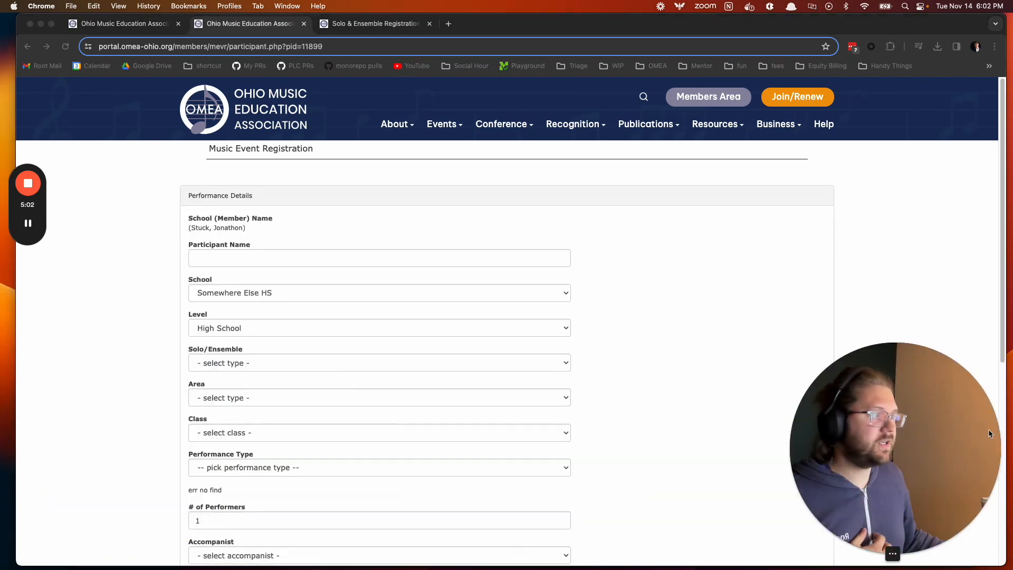
{"action": "left_click", "coordinate": [298, 255]}
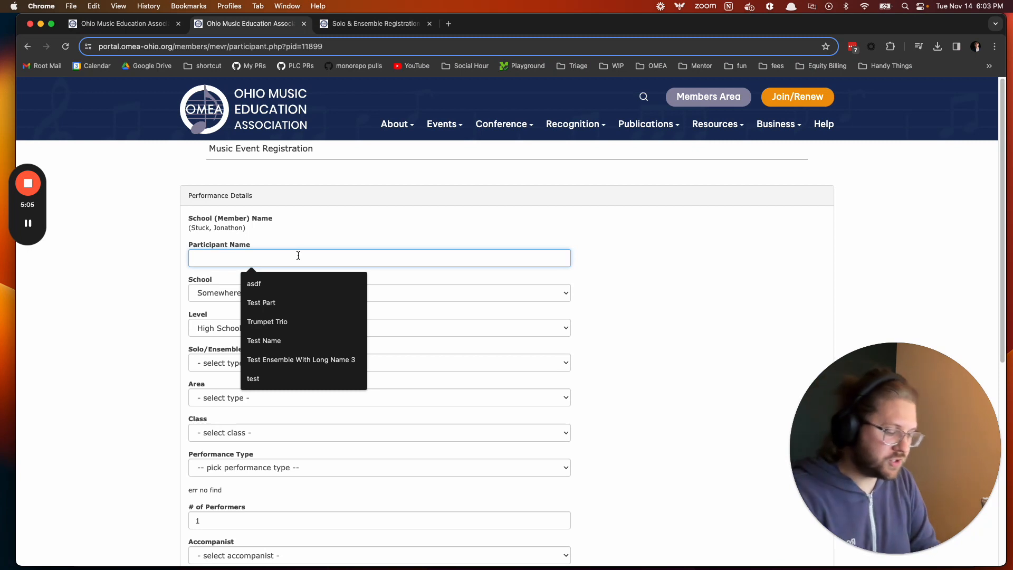
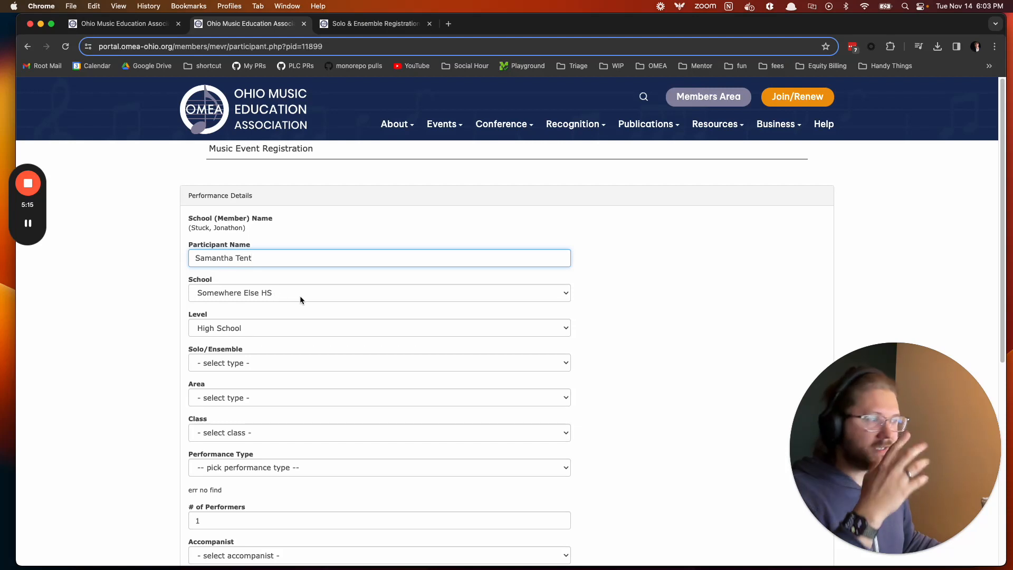
{"action": "scroll", "coordinate": [296, 294], "scroll_direction": "down", "scroll_amount": 1}
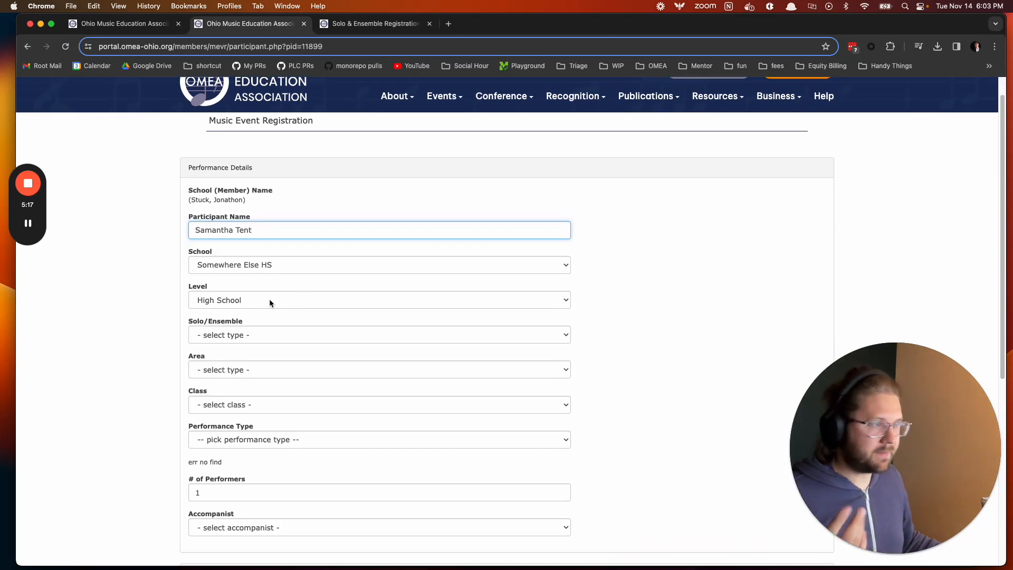
{"action": "scroll", "coordinate": [583, 294], "scroll_direction": "down", "scroll_amount": 2}
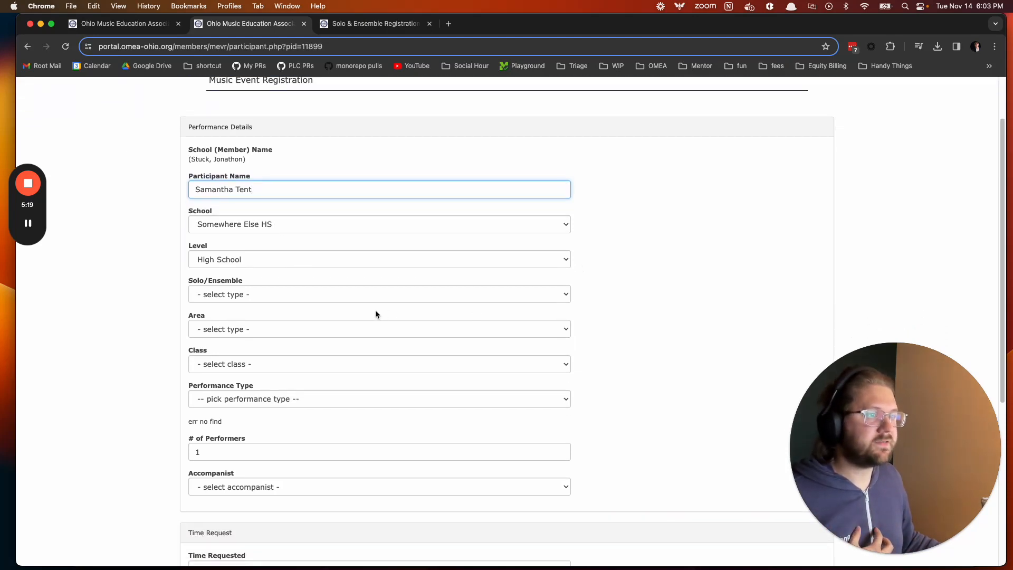
{"action": "scroll", "coordinate": [376, 314], "scroll_direction": "down", "scroll_amount": 1}
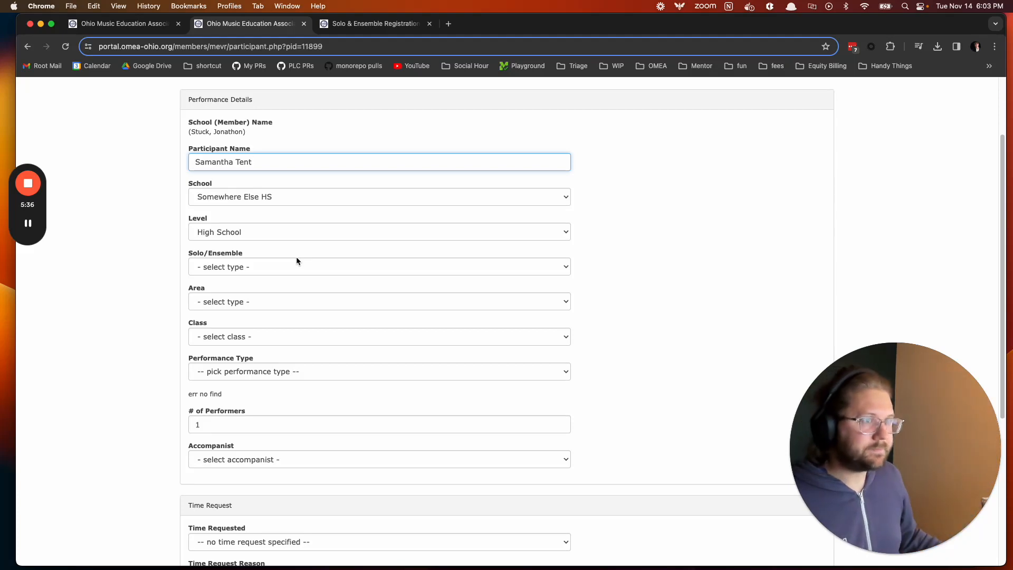
- Set the entry to Solo, String area, Class B, performance type Cello Solo, HS (1-1)
{"action": "left_click_drag", "start_coordinate": [195, 256], "coordinate": [232, 256]}
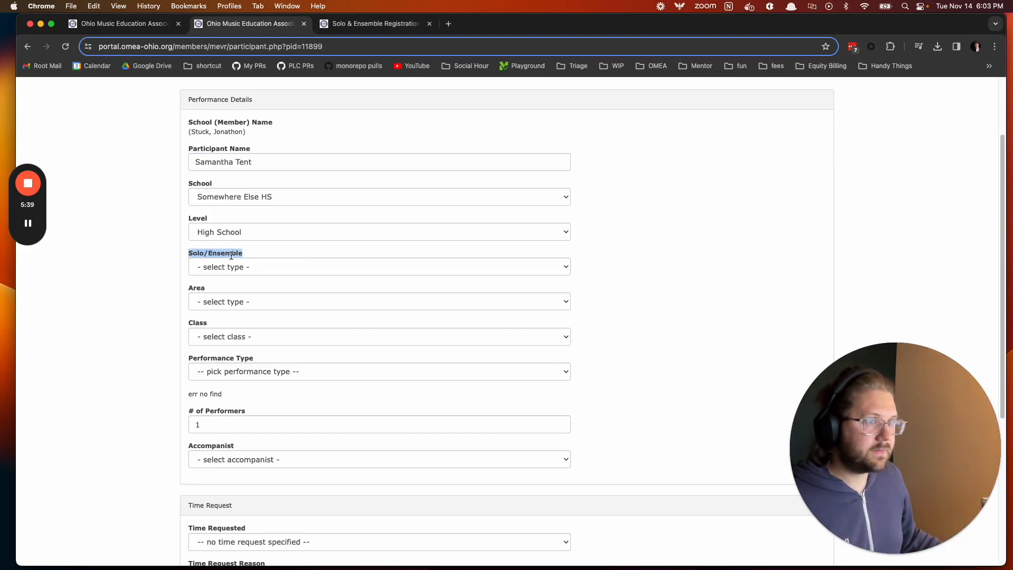
{"action": "left_click", "coordinate": [233, 267]}
{"action": "left_click", "coordinate": [235, 283]}
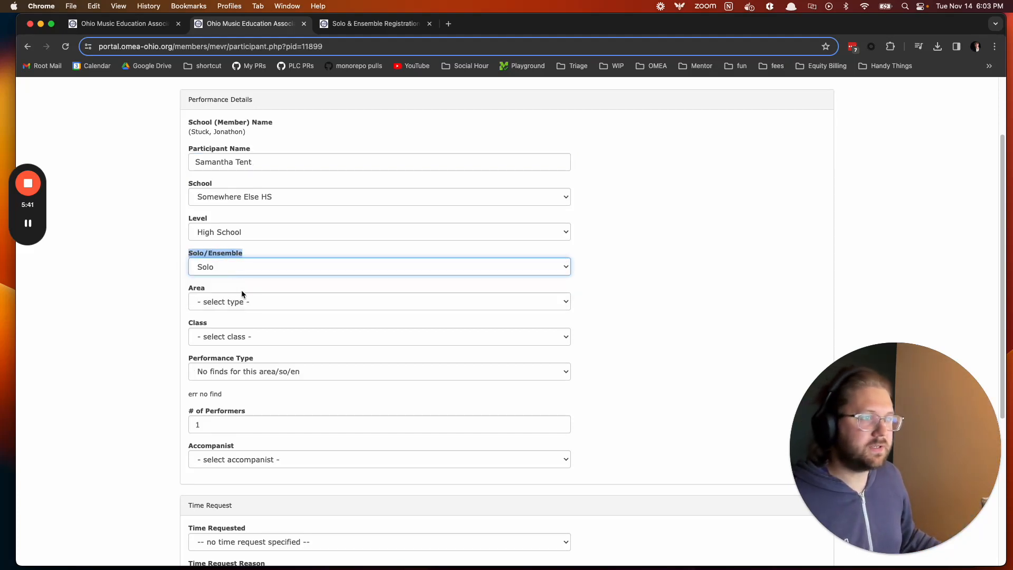
{"action": "left_click", "coordinate": [243, 302]}
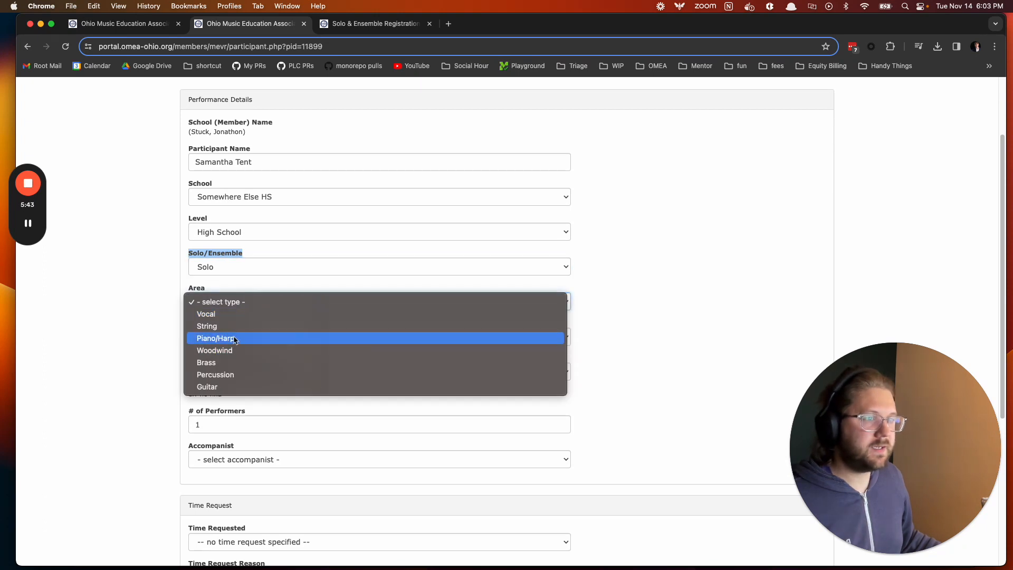
{"action": "left_click", "coordinate": [233, 327]}
{"action": "scroll", "coordinate": [242, 319], "scroll_direction": "down", "scroll_amount": 1}
{"action": "left_click", "coordinate": [242, 317]}
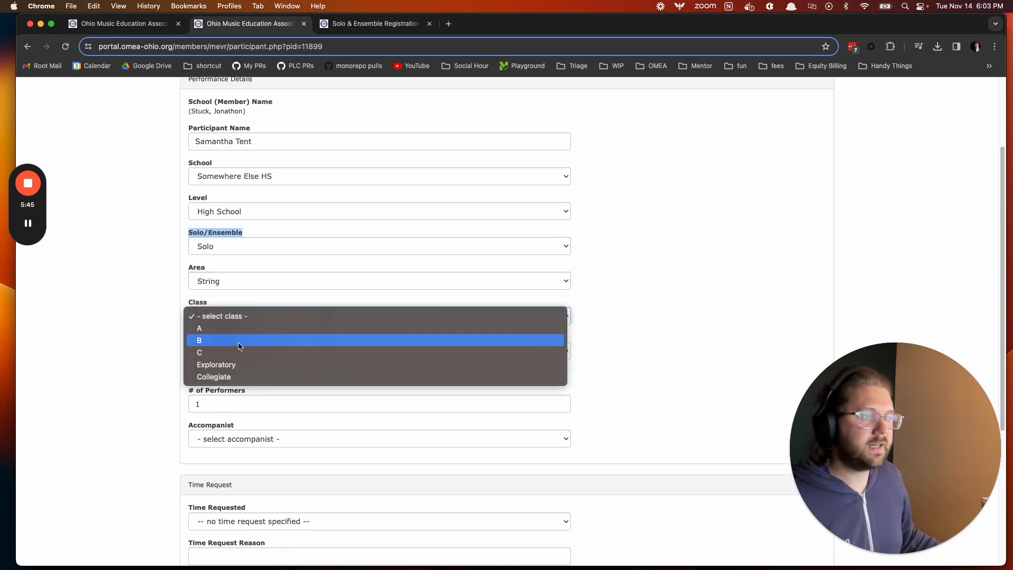
{"action": "left_click", "coordinate": [239, 340]}
{"action": "scroll", "coordinate": [240, 341], "scroll_direction": "down", "scroll_amount": 1}
{"action": "left_click", "coordinate": [257, 331]}
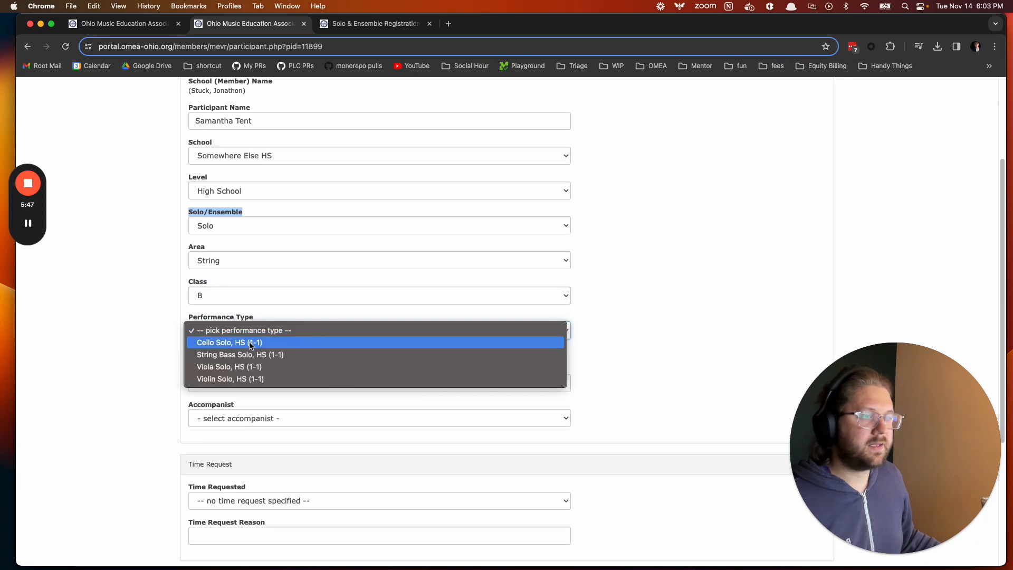
{"action": "left_click", "coordinate": [287, 342]}
{"action": "scroll", "coordinate": [452, 353], "scroll_direction": "down", "scroll_amount": 1}
{"action": "left_click", "coordinate": [236, 351]}
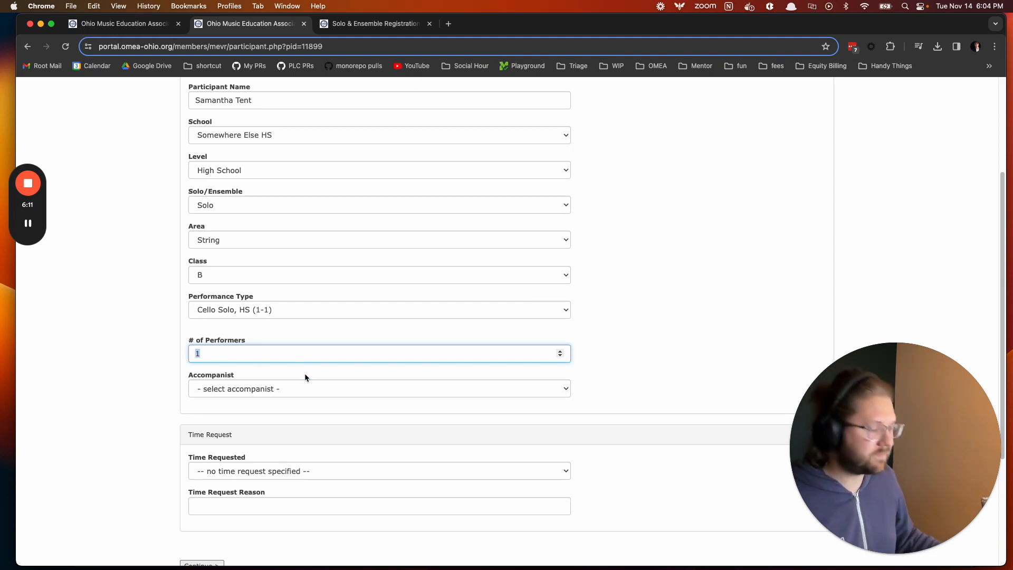
- Try 100 performers, see the performer-limit error, and go back to the form
{"action": "type", "text": "100"}
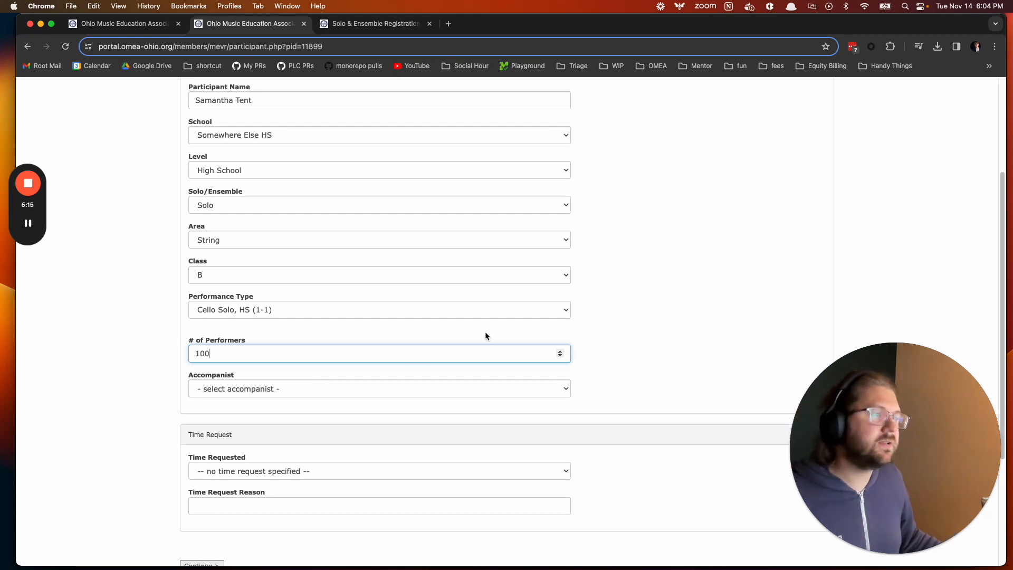
{"action": "left_click", "coordinate": [623, 324]}
{"action": "scroll", "coordinate": [479, 416], "scroll_direction": "down", "scroll_amount": 3}
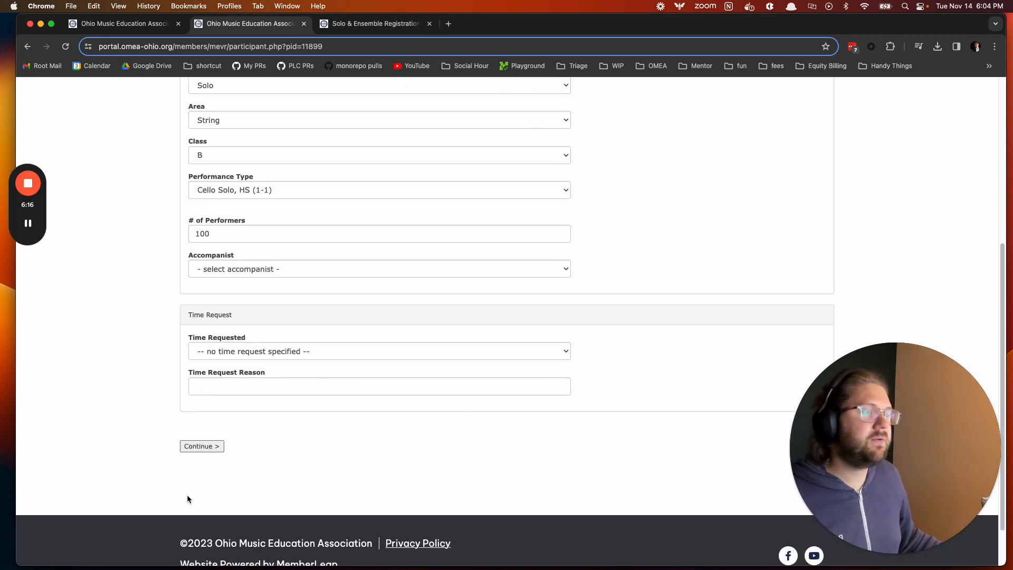
{"action": "left_click", "coordinate": [203, 447]}
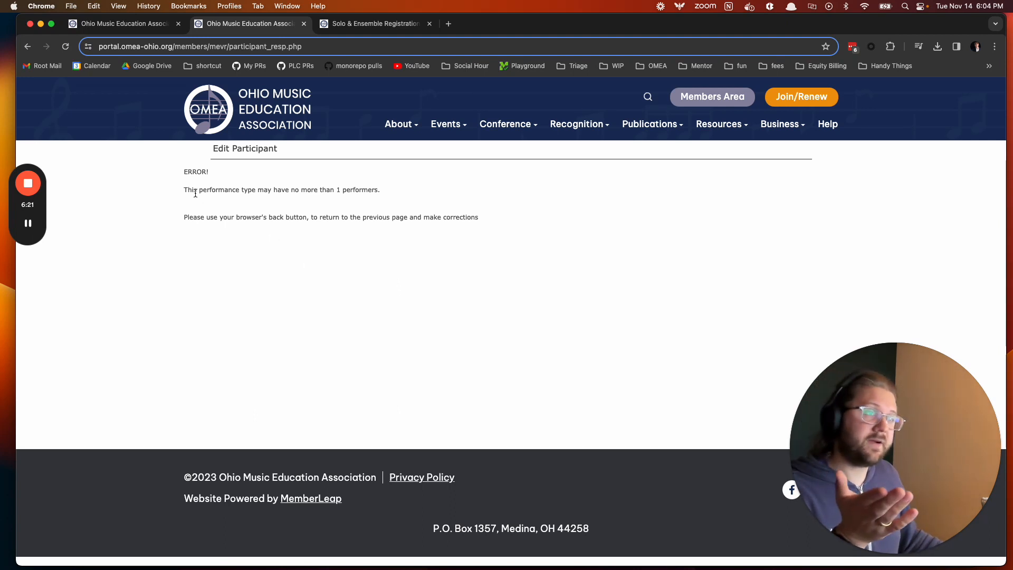
{"action": "left_click_drag", "start_coordinate": [185, 190], "coordinate": [377, 191]}
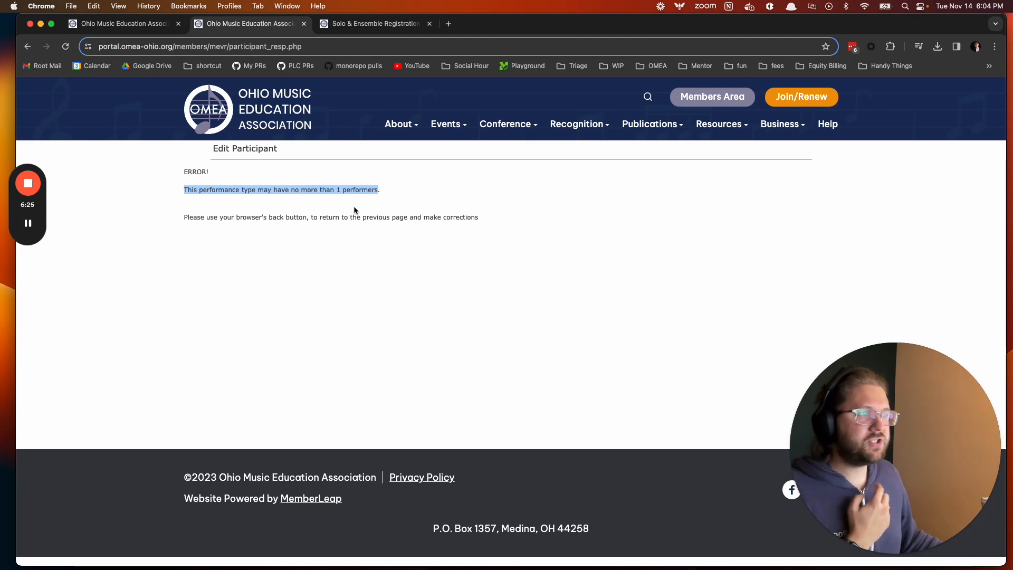
{"action": "left_click", "coordinate": [28, 47]}
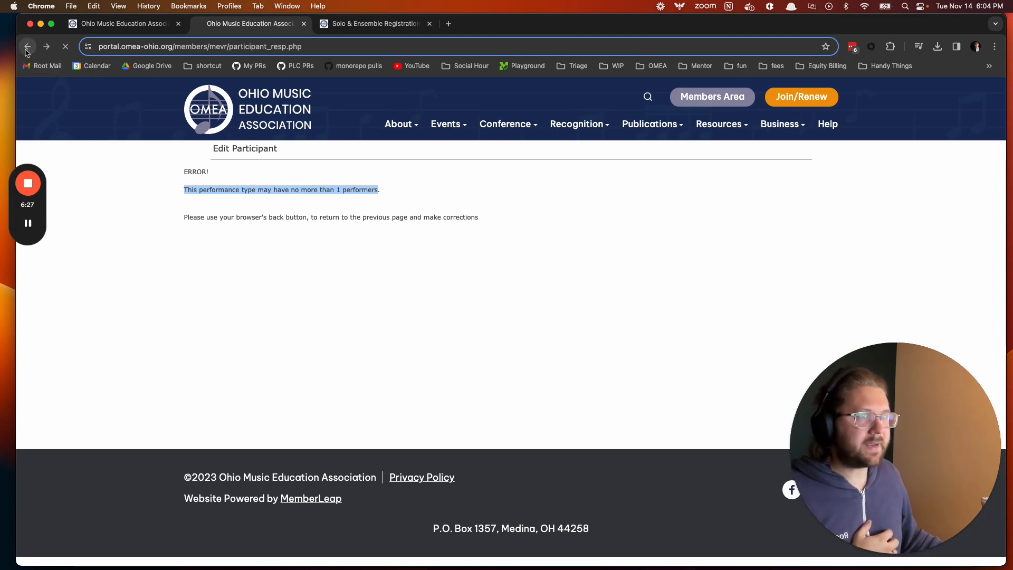
- Set the performer count to 1, assign the accompanist, and continue to the list piece step
{"action": "left_click", "coordinate": [247, 235]}
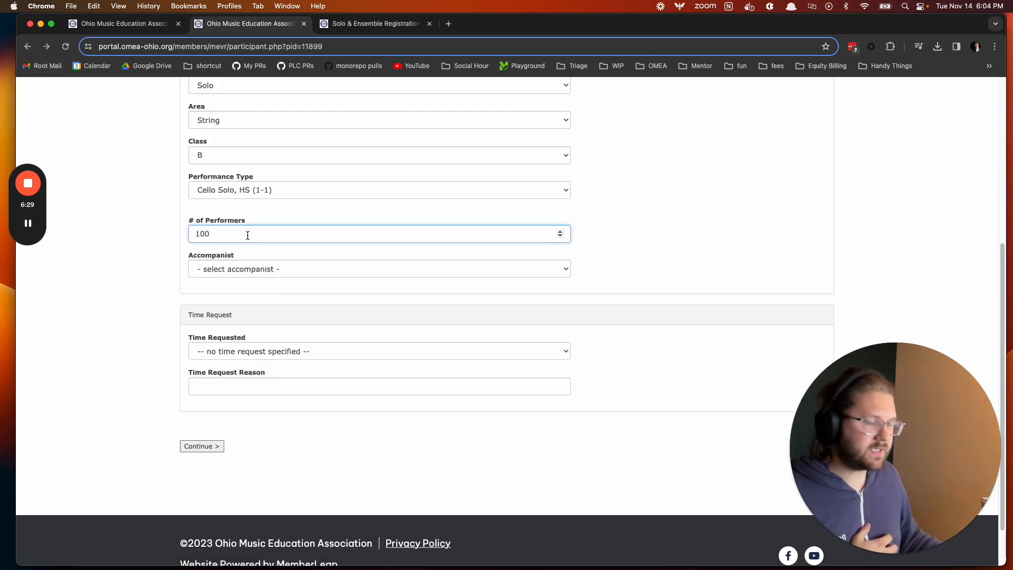
{"action": "key", "text": "BackSpace"}
{"action": "left_click", "coordinate": [665, 228]}
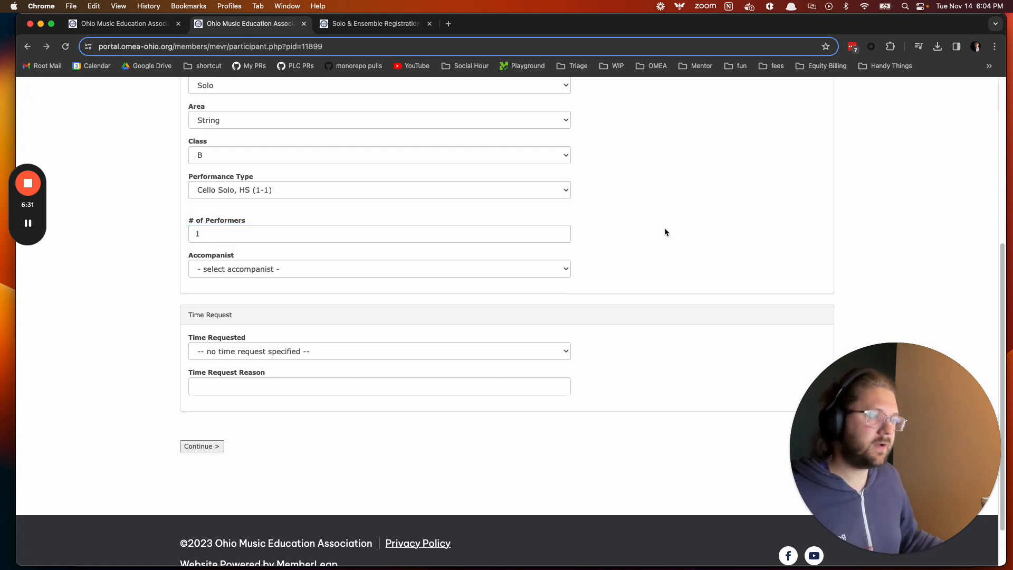
{"action": "left_click", "coordinate": [398, 271]}
{"action": "left_click", "coordinate": [332, 281]}
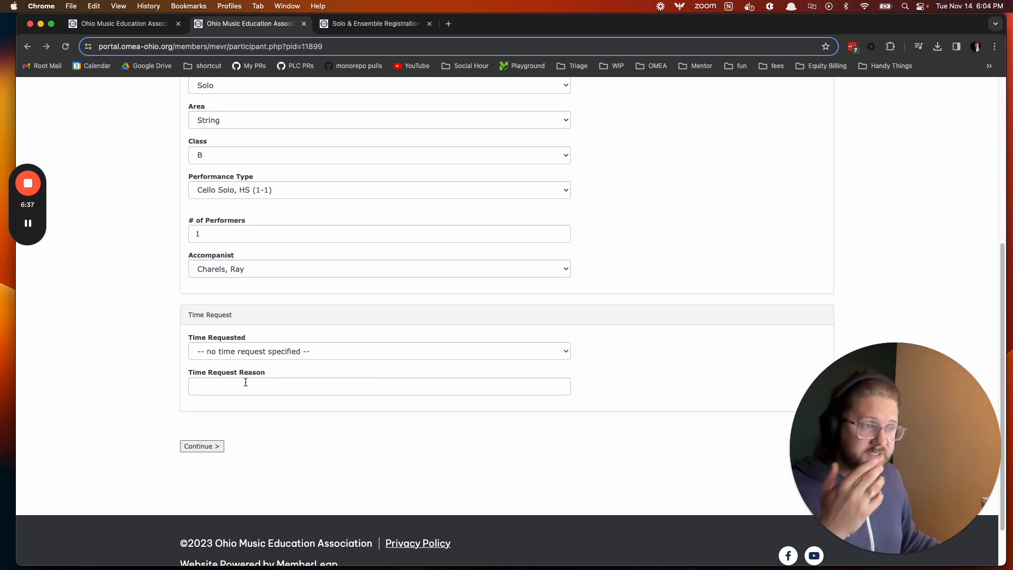
{"action": "left_click", "coordinate": [208, 449]}
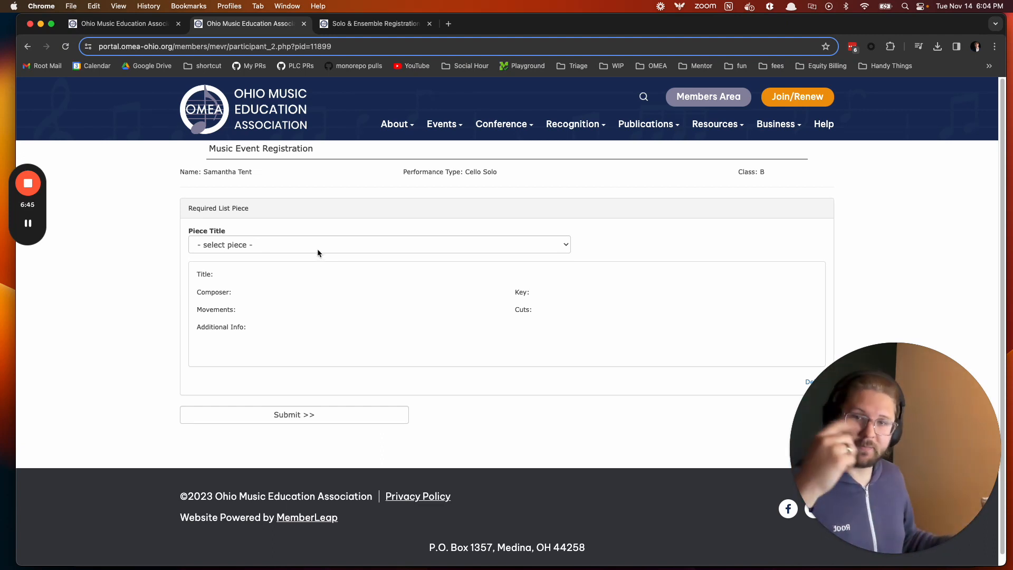
- Choose Concerto No. 4 in G, Op.65, Goltermann as the required piece and submit
{"action": "left_click", "coordinate": [307, 248]}
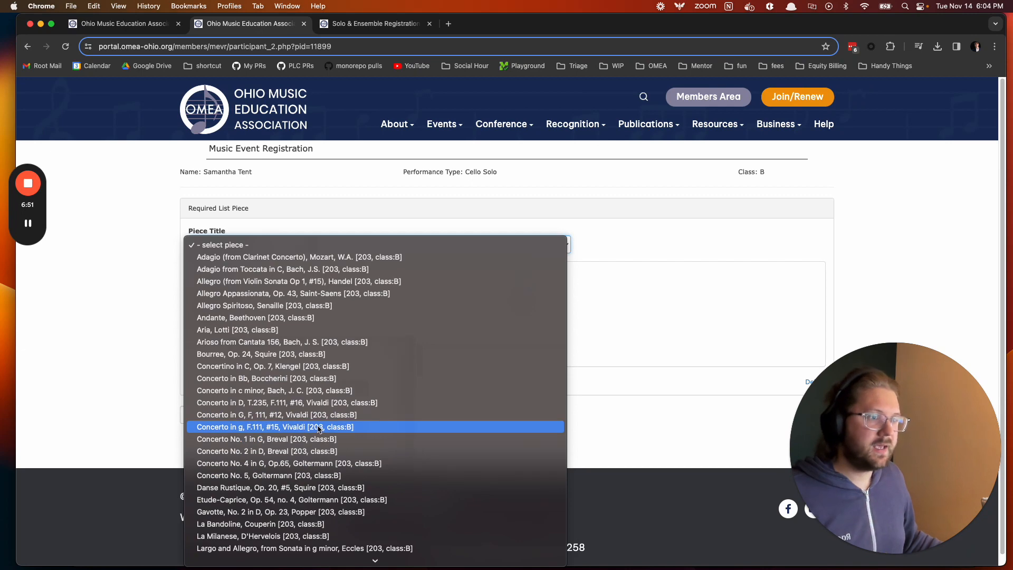
{"action": "scroll", "coordinate": [322, 437], "scroll_direction": "down", "scroll_amount": 2}
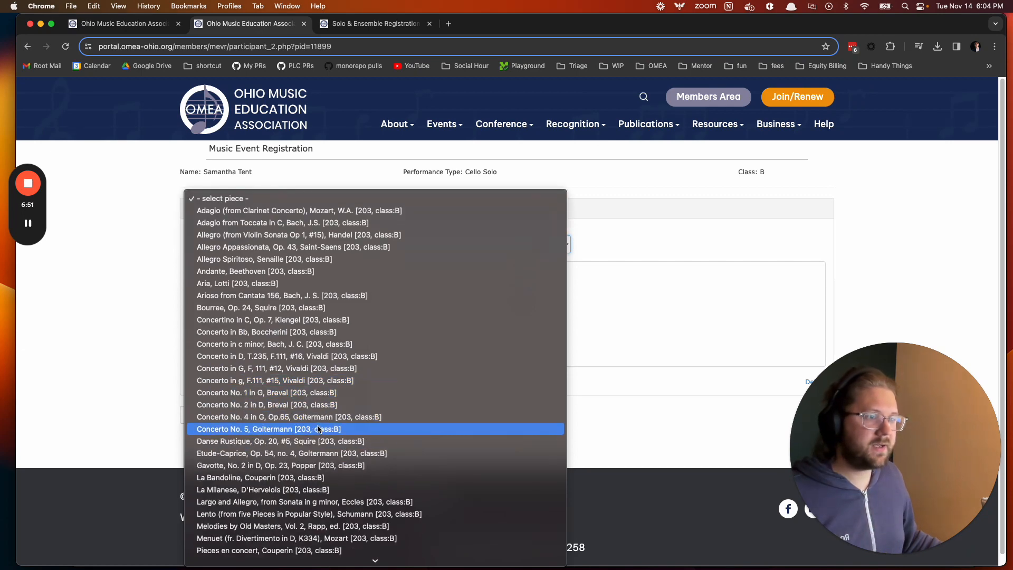
{"action": "left_click", "coordinate": [238, 418]}
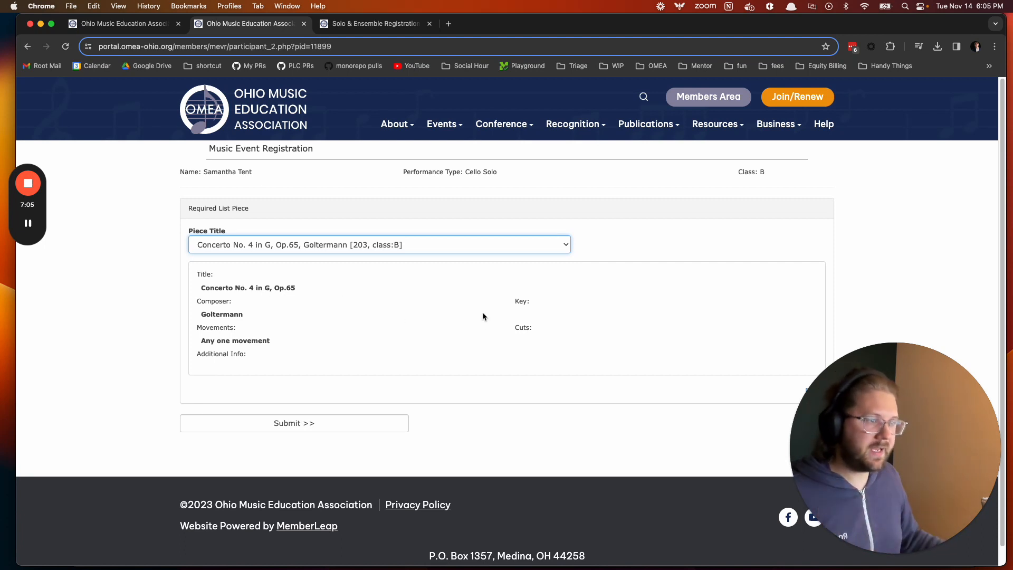
{"action": "left_click", "coordinate": [297, 426]}
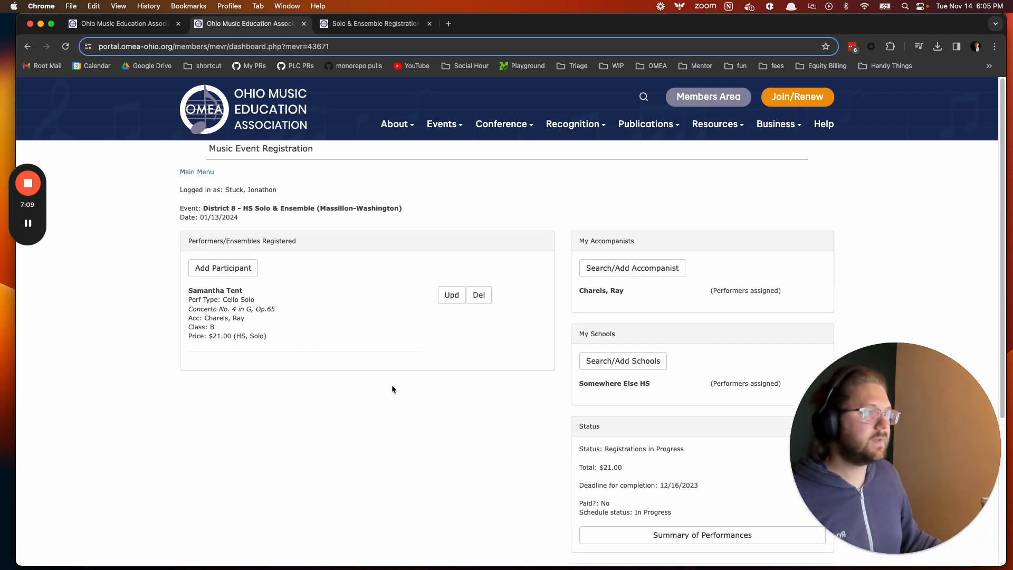
- Edit the cello solo entry and swap its piece to Melodies by Old Masters, Vol. 2 (Rapp, ed.)
{"action": "left_click_drag", "start_coordinate": [190, 290], "coordinate": [257, 344]}
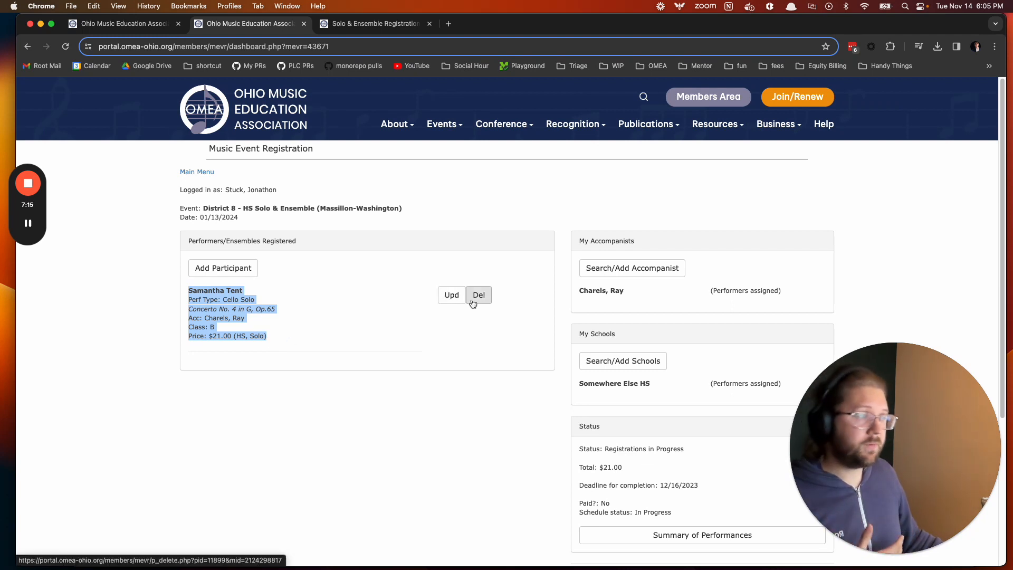
{"action": "left_click", "coordinate": [453, 299]}
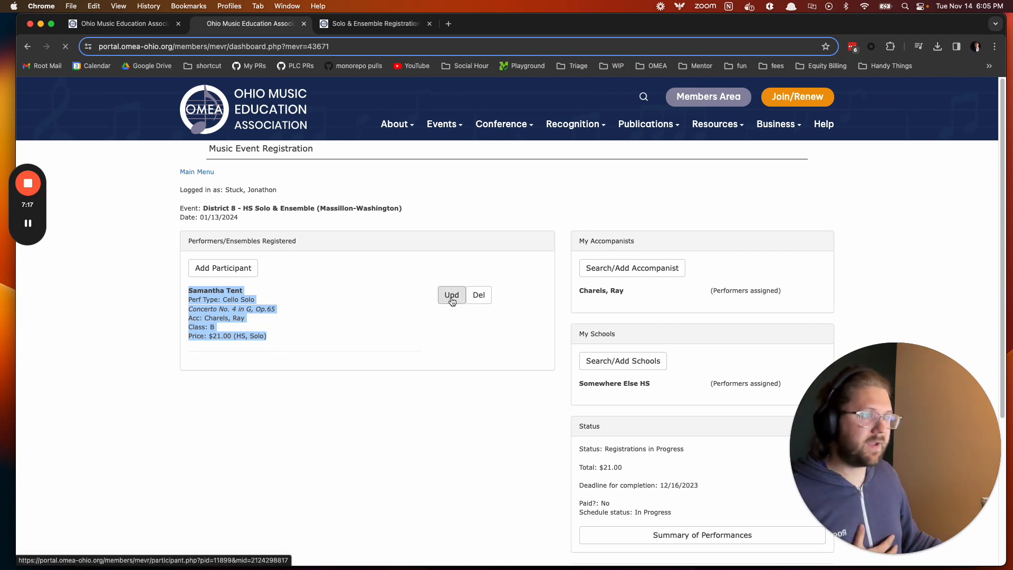
{"action": "scroll", "coordinate": [369, 253], "scroll_direction": "down", "scroll_amount": 10}
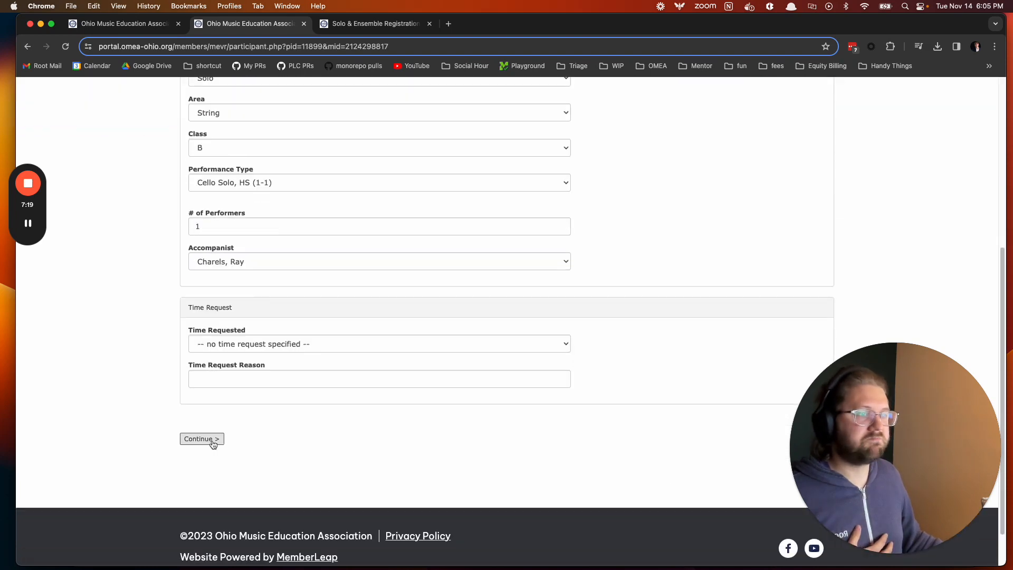
{"action": "left_click", "coordinate": [214, 443]}
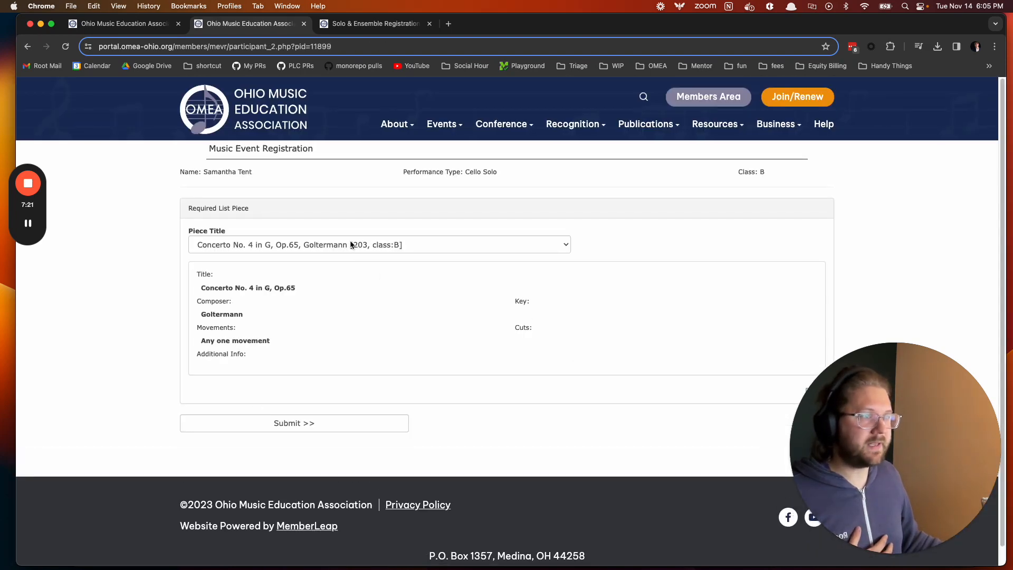
{"action": "left_click", "coordinate": [351, 244]}
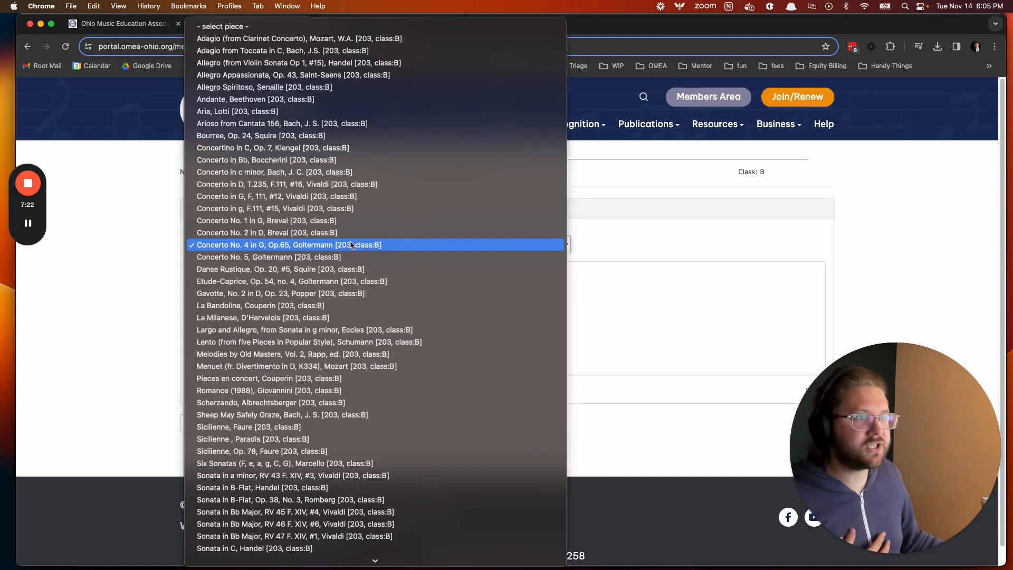
{"action": "left_click", "coordinate": [272, 355]}
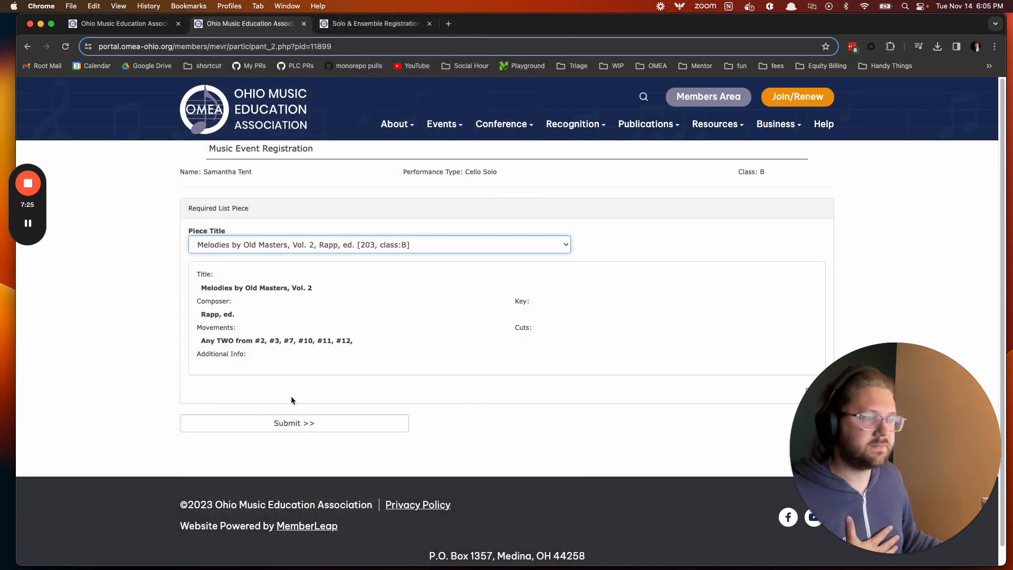
{"action": "left_click", "coordinate": [281, 423]}
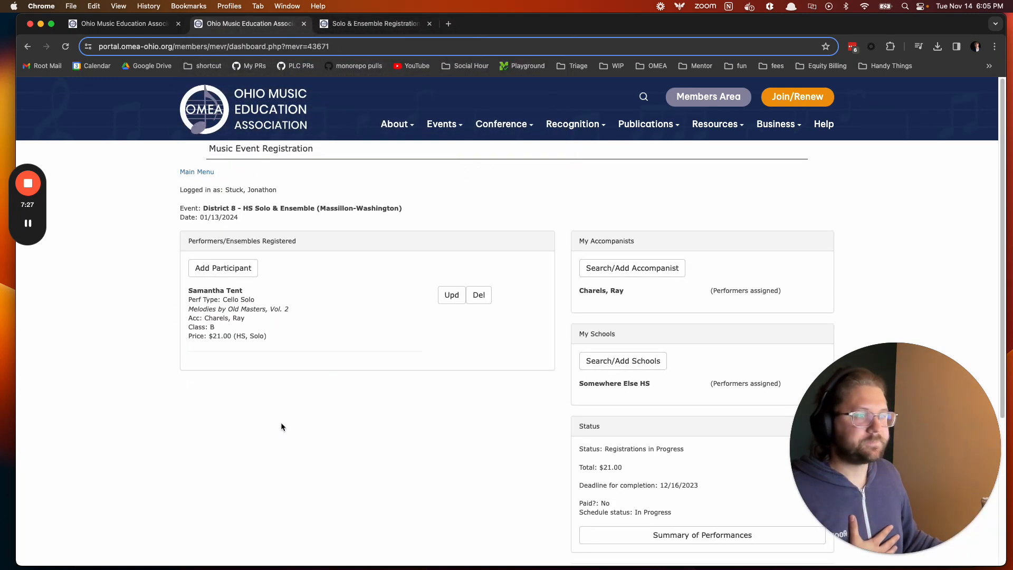
{"action": "scroll", "coordinate": [336, 410], "scroll_direction": "down", "scroll_amount": 2}
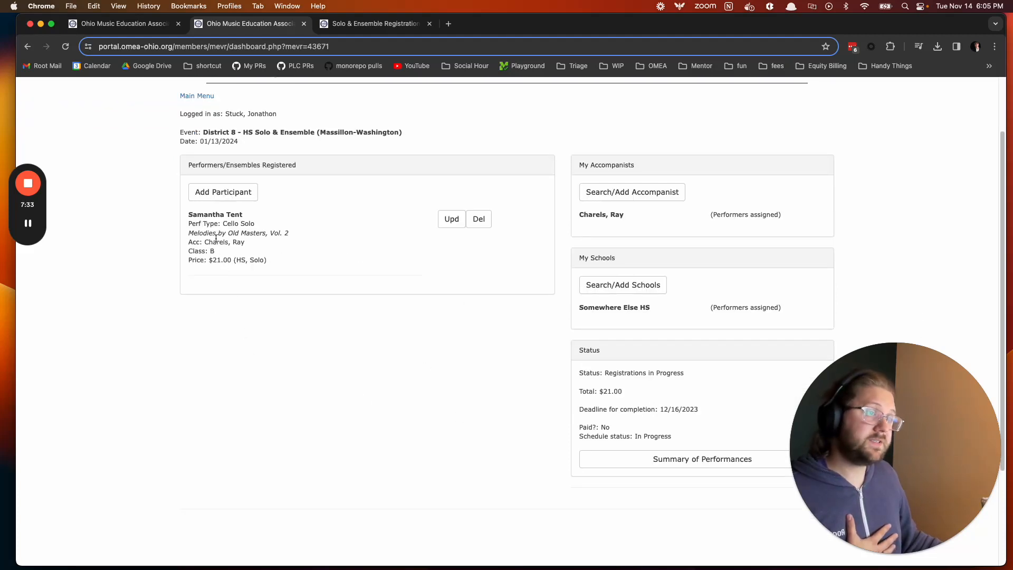
{"action": "double_click", "coordinate": [213, 261]}
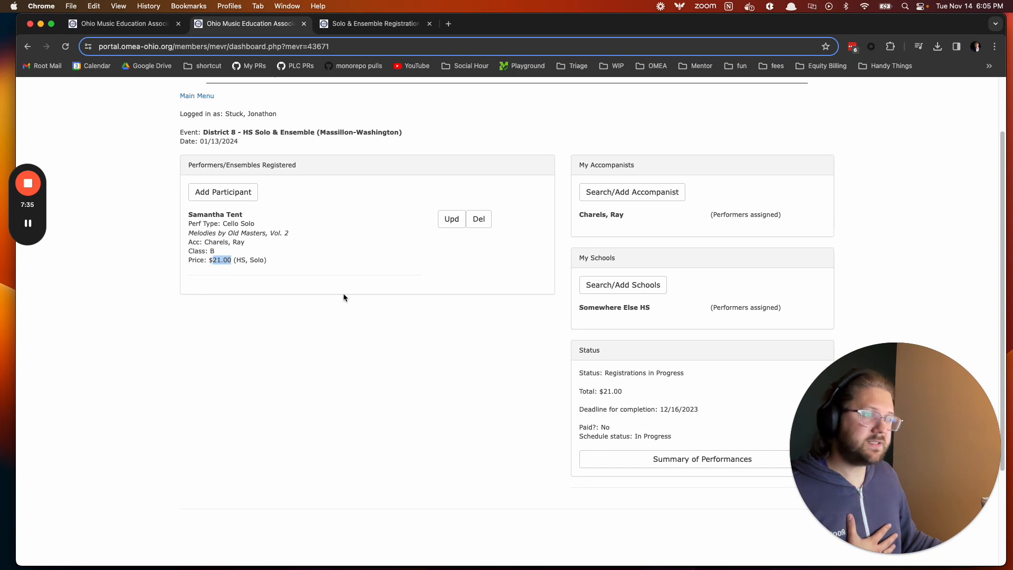
{"action": "double_click", "coordinate": [607, 391]}
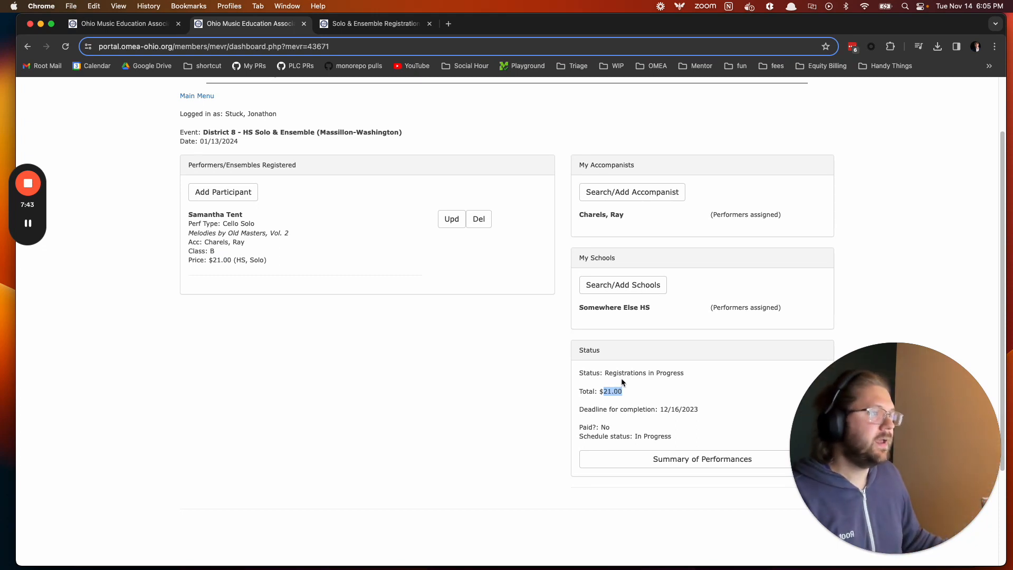
{"action": "double_click", "coordinate": [619, 376]}
{"action": "left_click_drag", "start_coordinate": [620, 376], "coordinate": [674, 375]}
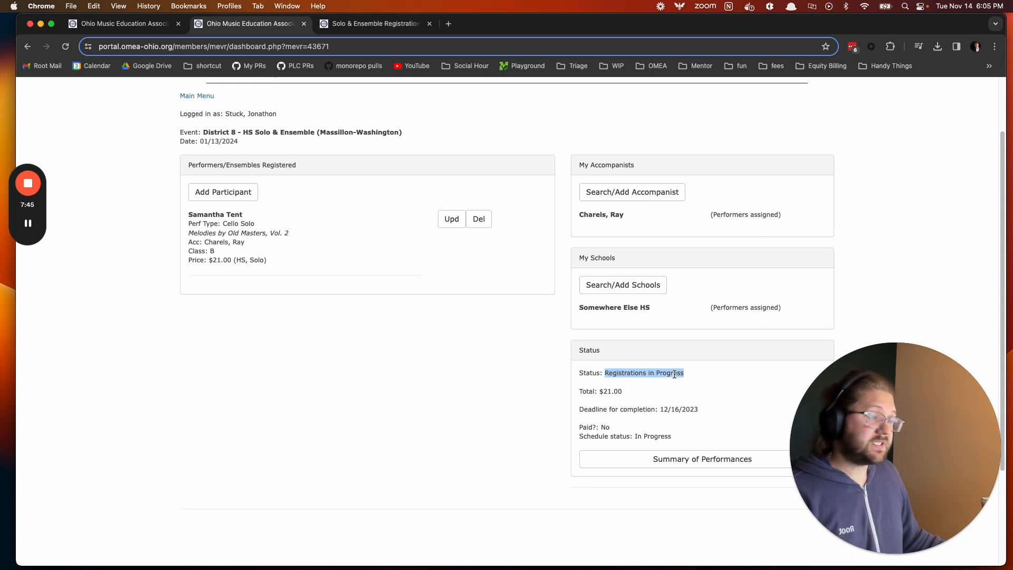
{"action": "scroll", "coordinate": [668, 376], "scroll_direction": "down", "scroll_amount": 2}
{"action": "left_click_drag", "start_coordinate": [580, 388], "coordinate": [699, 388]}
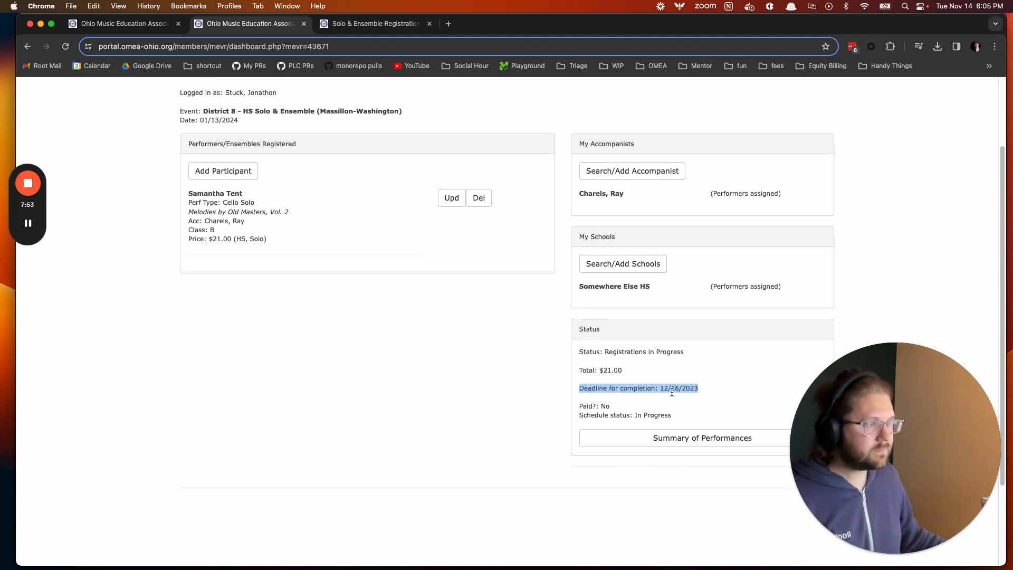
{"action": "left_click_drag", "start_coordinate": [579, 406], "coordinate": [605, 407]}
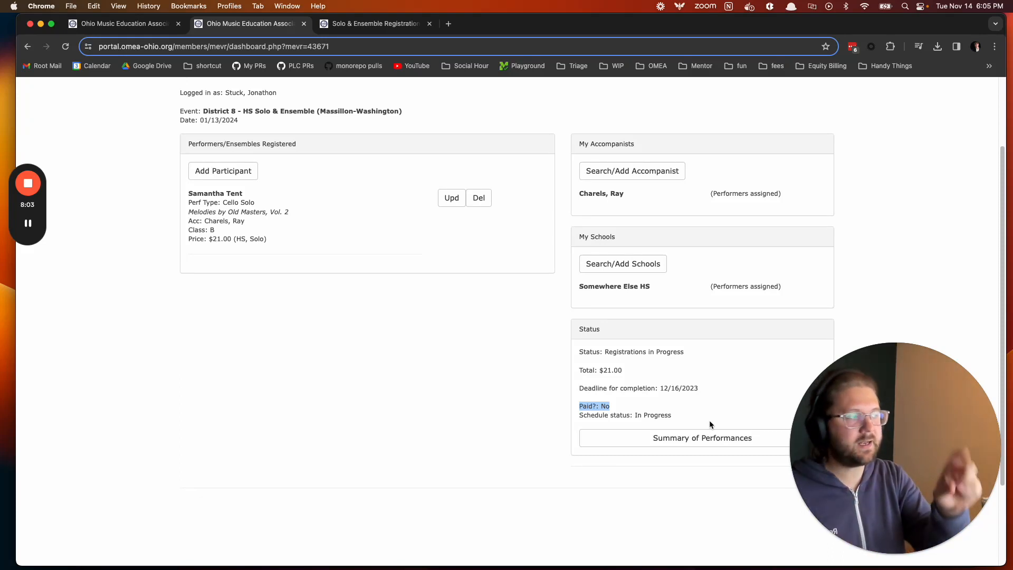
{"action": "left_click", "coordinate": [606, 404]}
{"action": "left_click_drag", "start_coordinate": [581, 415], "coordinate": [673, 415]}
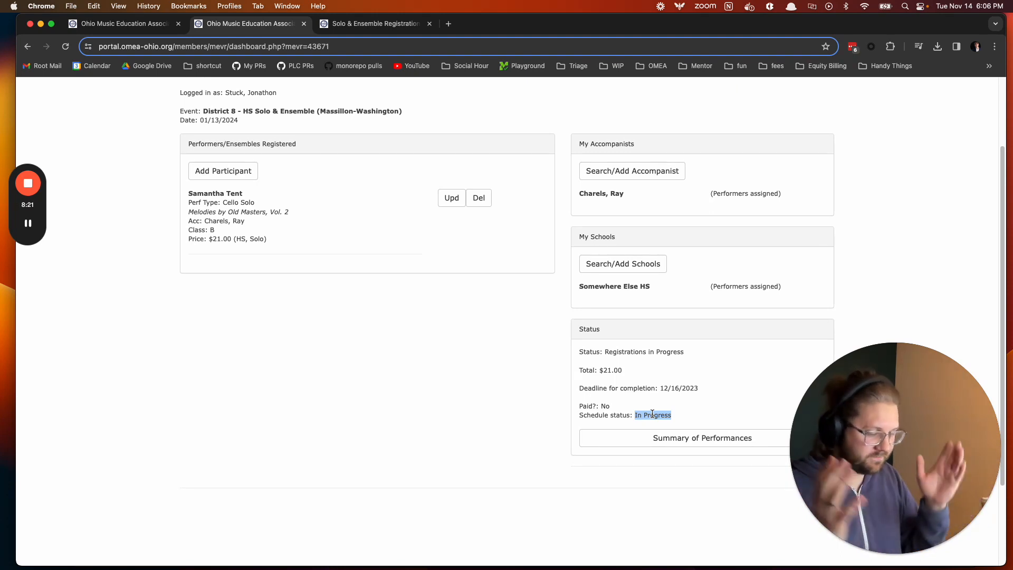
{"action": "double_click", "coordinate": [637, 415]}
{"action": "left_click_drag", "start_coordinate": [637, 416], "coordinate": [660, 416]}
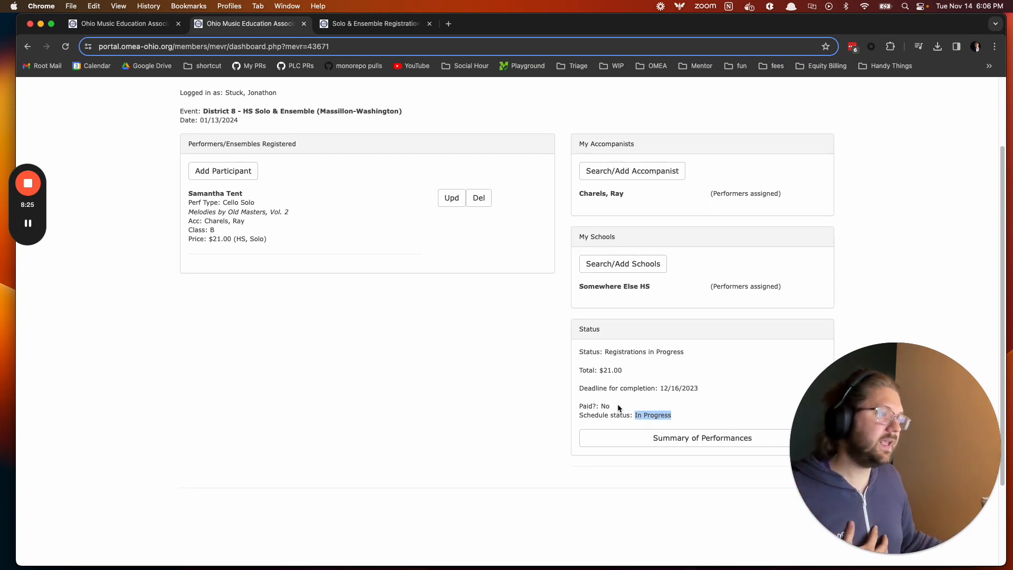
{"action": "left_click", "coordinate": [604, 405]}
{"action": "double_click", "coordinate": [665, 416]}
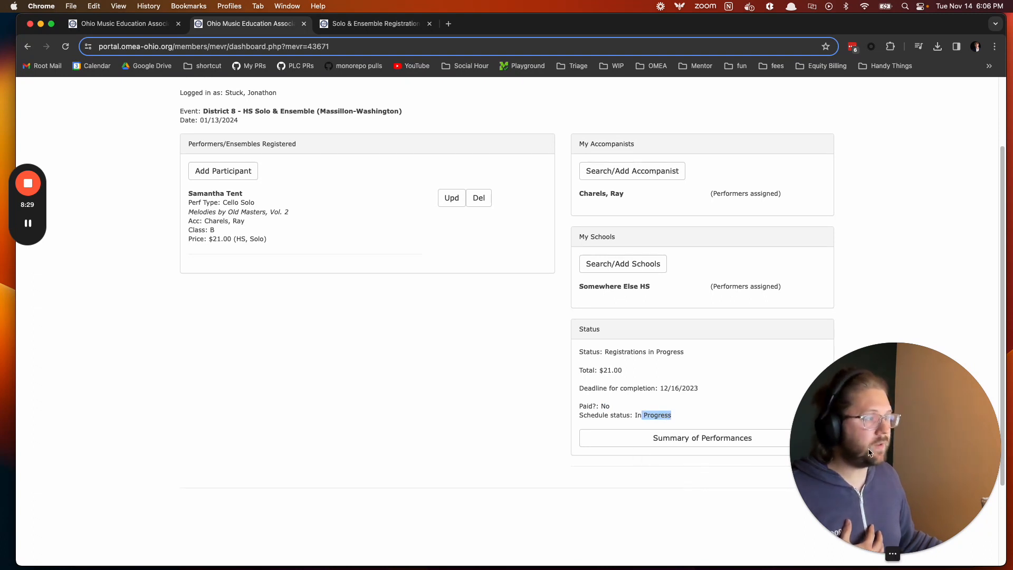
{"action": "left_click_drag", "start_coordinate": [850, 482], "coordinate": [640, 499]}
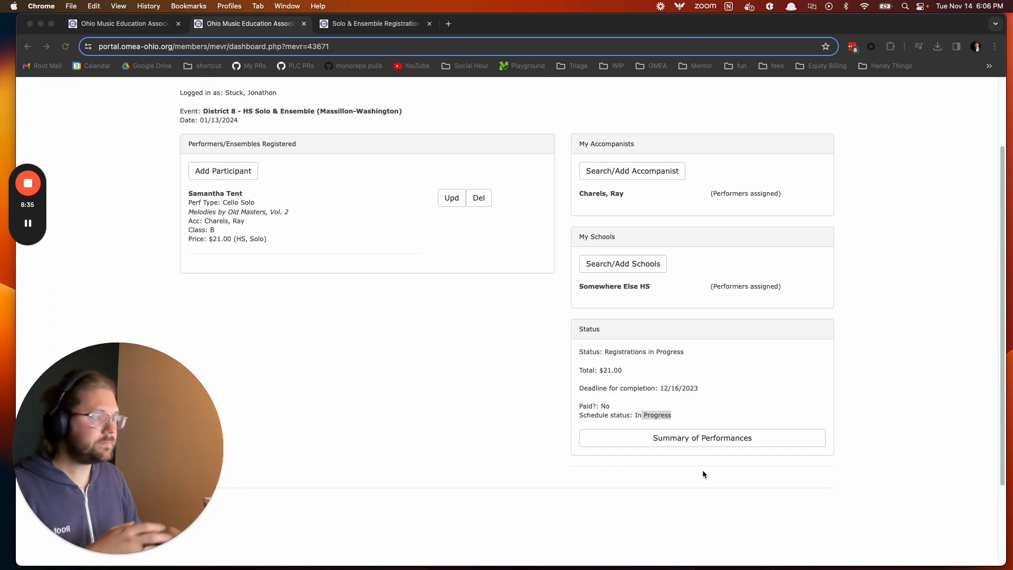
{"action": "left_click", "coordinate": [687, 463]}
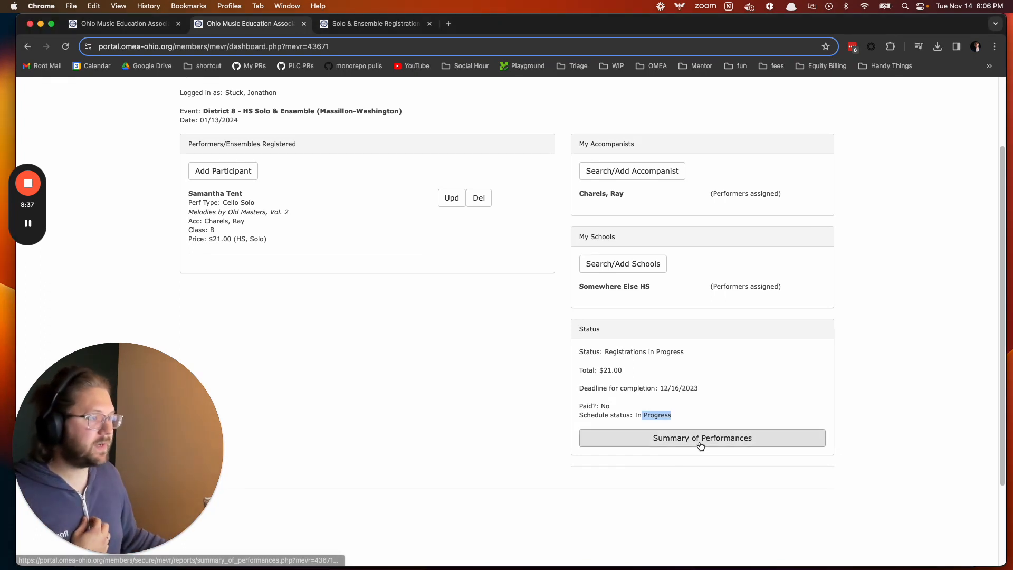